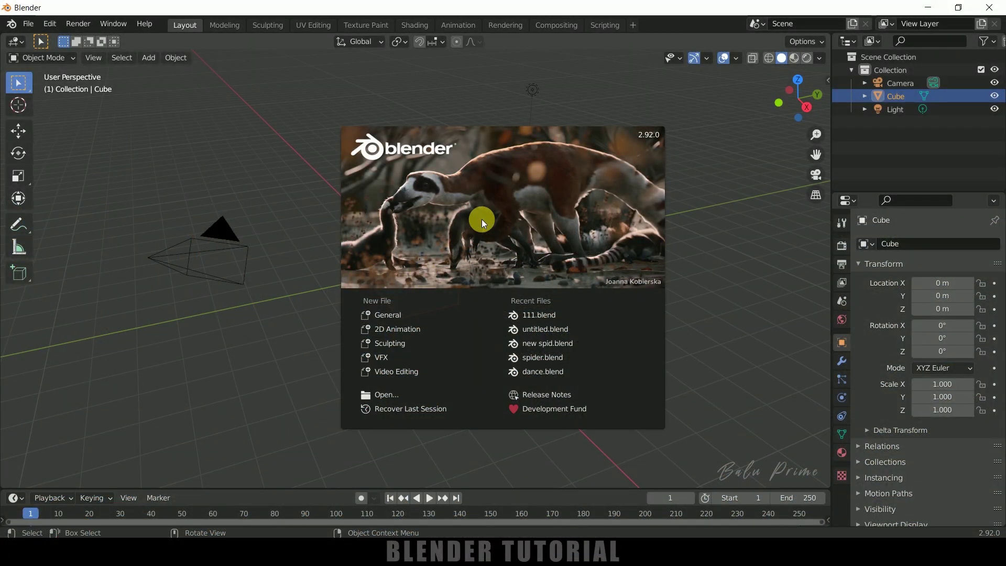
- Clear the startup scene by deleting the default cube, camera and light
{"action": "left_click", "coordinate": [739, 267]}
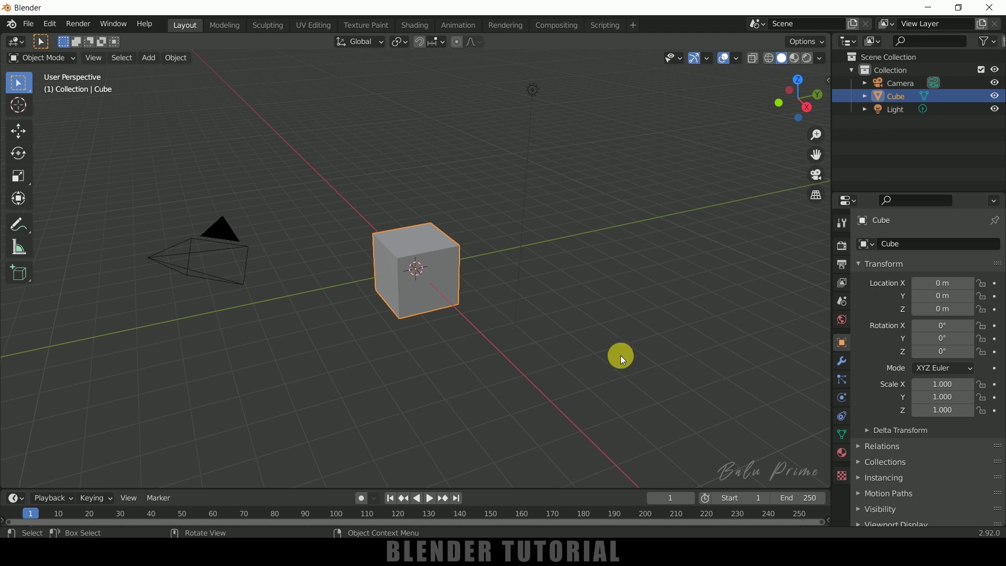
{"action": "key", "text": "a"}
{"action": "key", "text": "Delete"}
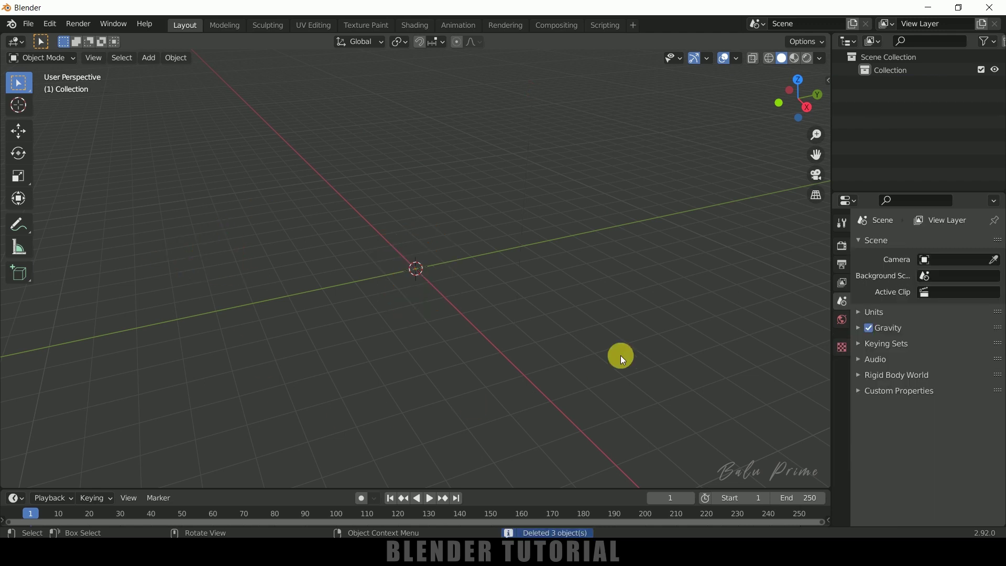
{"action": "middle_click_drag", "start_coordinate": [567, 350], "coordinate": [503, 348]}
- Add a ground plane at the origin, scaled 6.414 uniformly and 14.993 along Y
{"action": "left_click", "coordinate": [149, 58]}
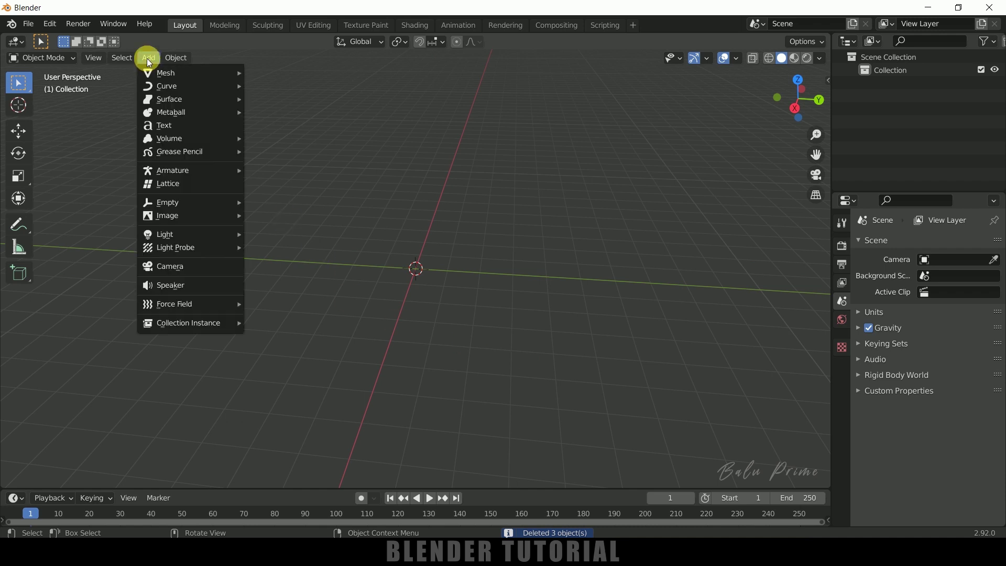
{"action": "mouse_move", "coordinate": [157, 72]}
{"action": "left_click", "coordinate": [262, 72]}
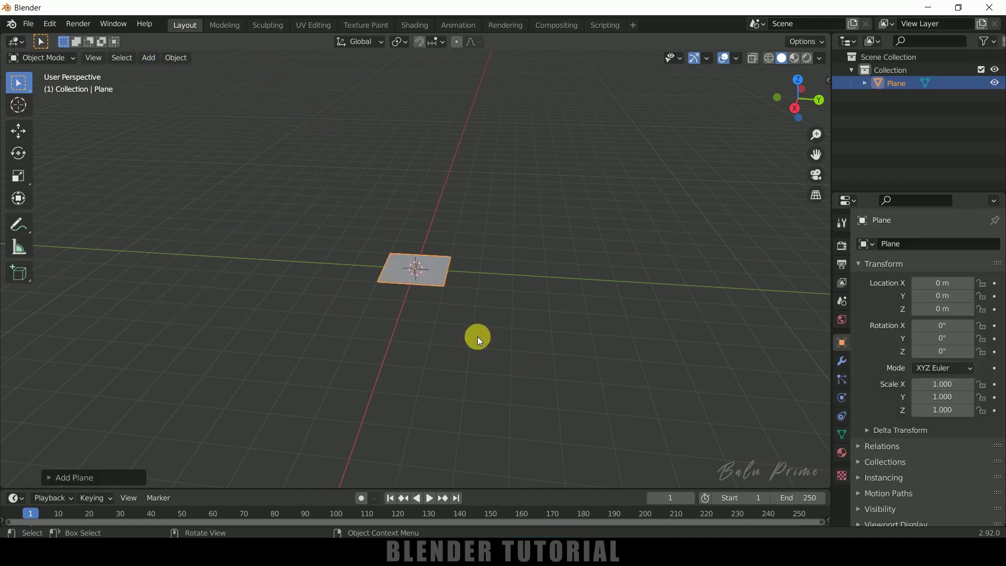
{"action": "key", "text": "s"}
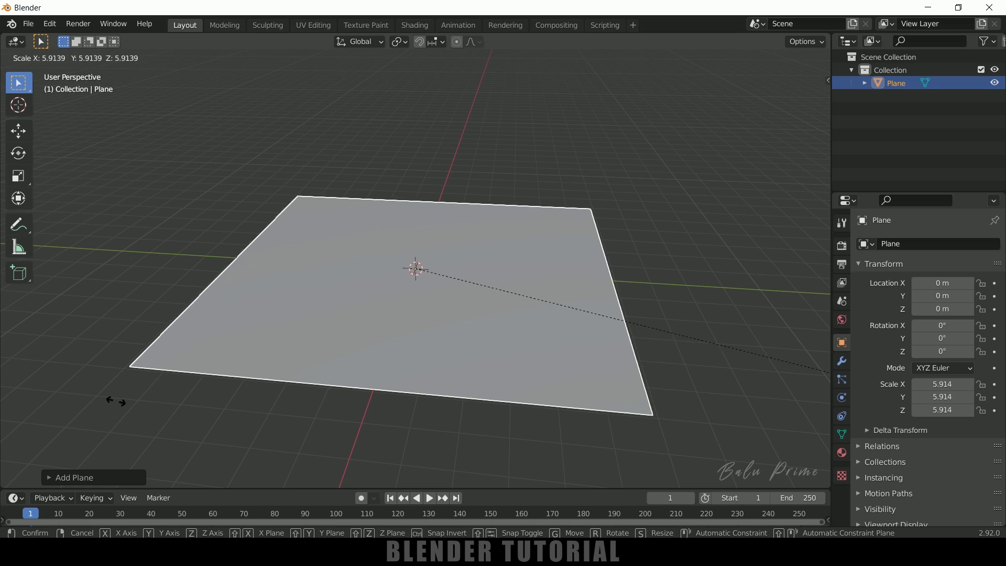
{"action": "left_click", "coordinate": [154, 401]}
{"action": "key", "text": "s"}
{"action": "key", "text": "y"}
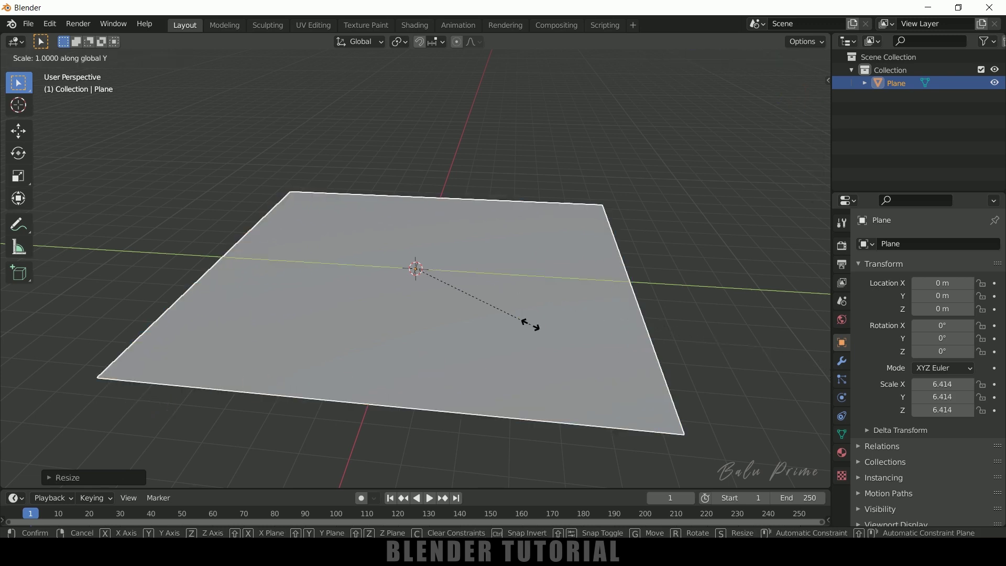
{"action": "left_click", "coordinate": [678, 327]}
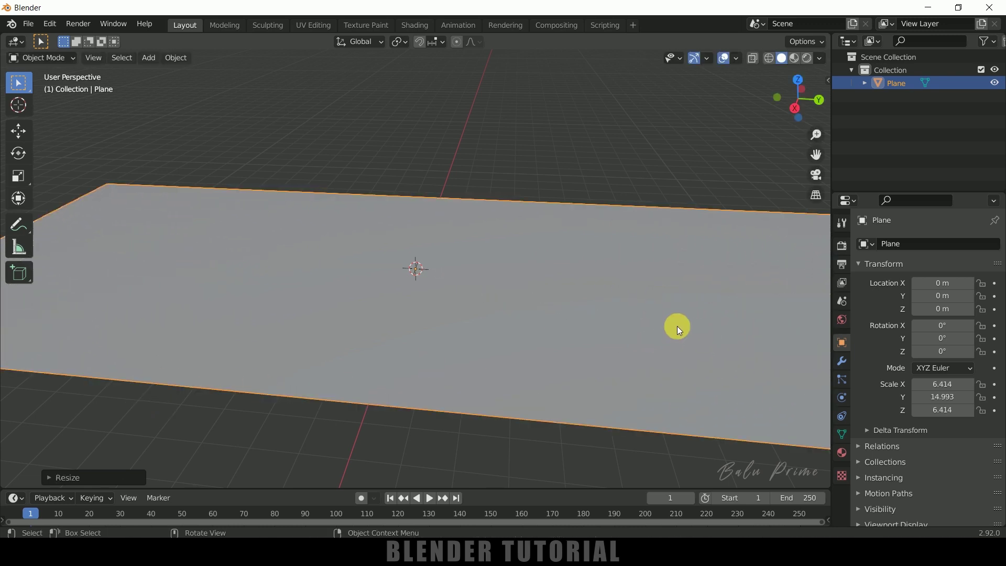
{"action": "scroll", "coordinate": [647, 321], "scroll_direction": "down", "scroll_amount": 1}
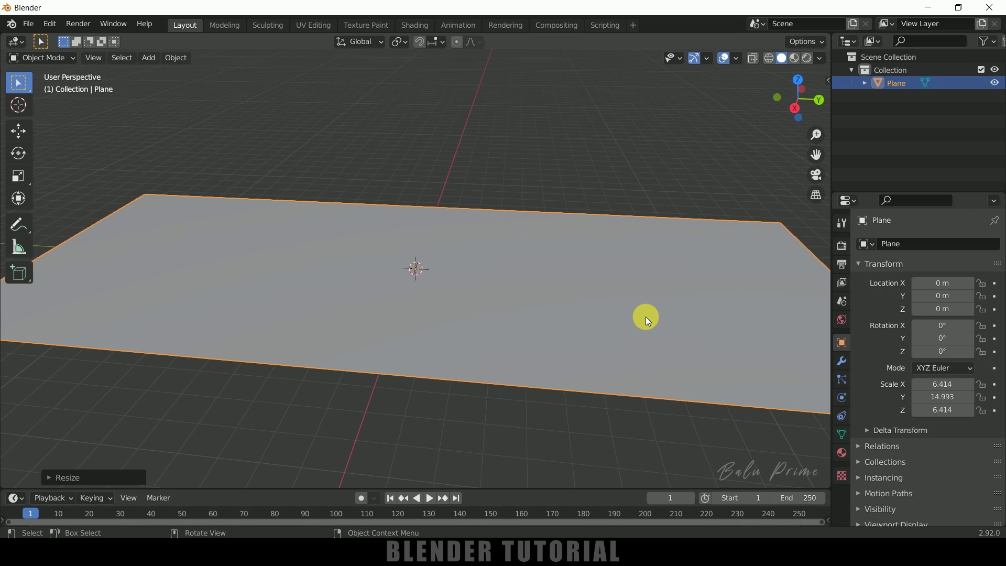
- Import the Gothabomber Stylised Plane FBX so an Airplane object appears above the ground
{"action": "left_click", "coordinate": [29, 23]}
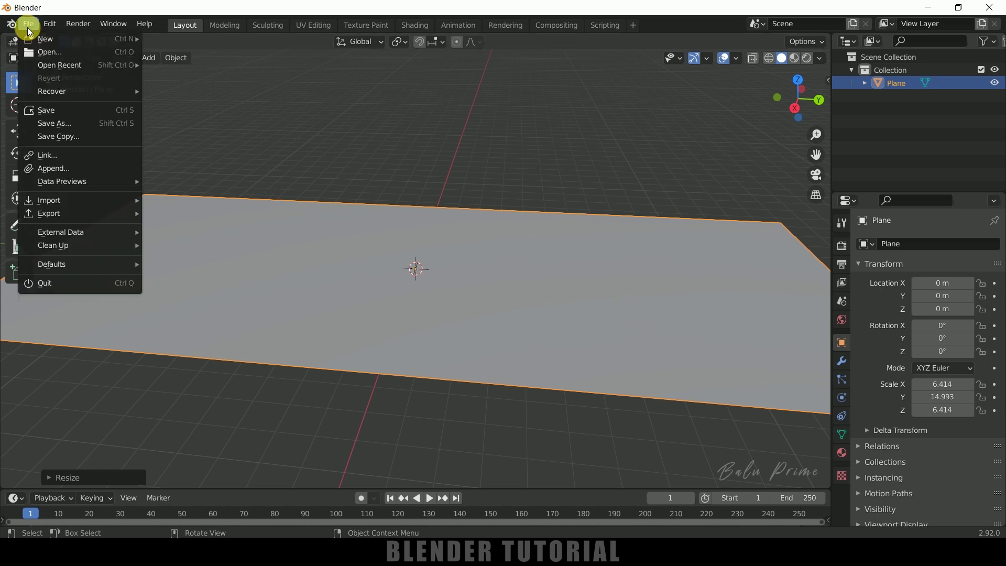
{"action": "mouse_move", "coordinate": [69, 200]}
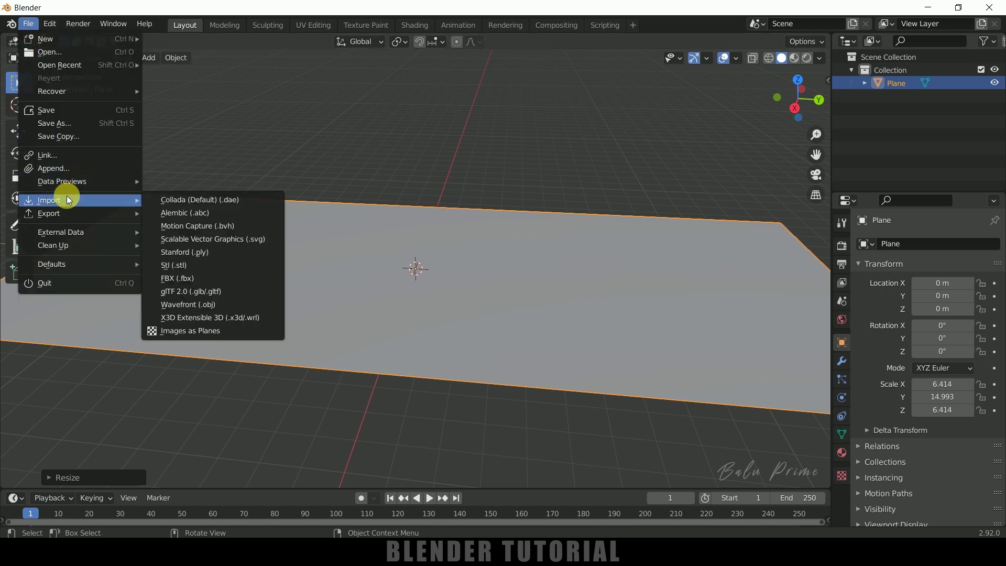
{"action": "left_click", "coordinate": [178, 278]}
{"action": "left_click", "coordinate": [219, 383]}
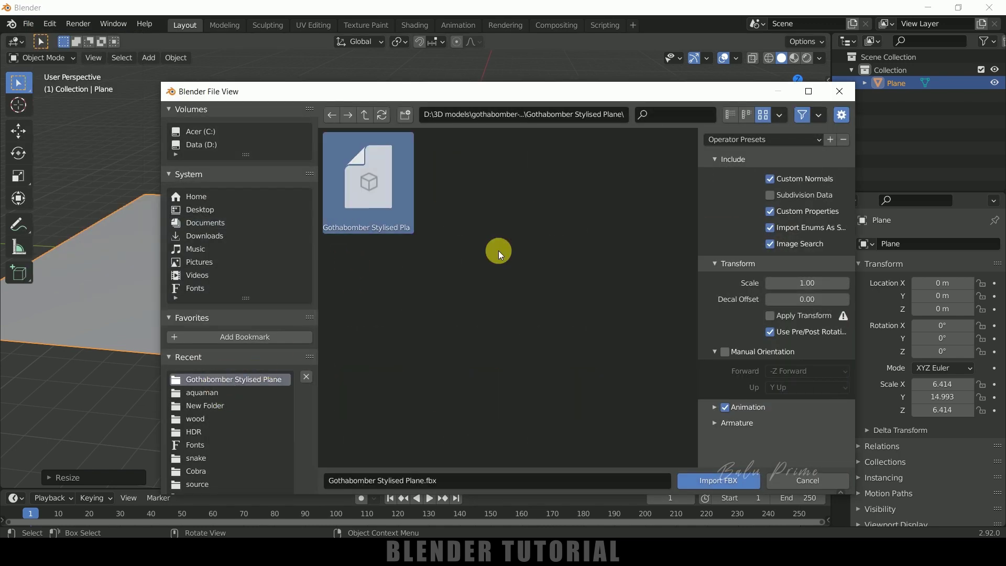
{"action": "left_click", "coordinate": [722, 481]}
{"action": "key", "text": "shift+space"}
{"action": "key", "text": "g"}
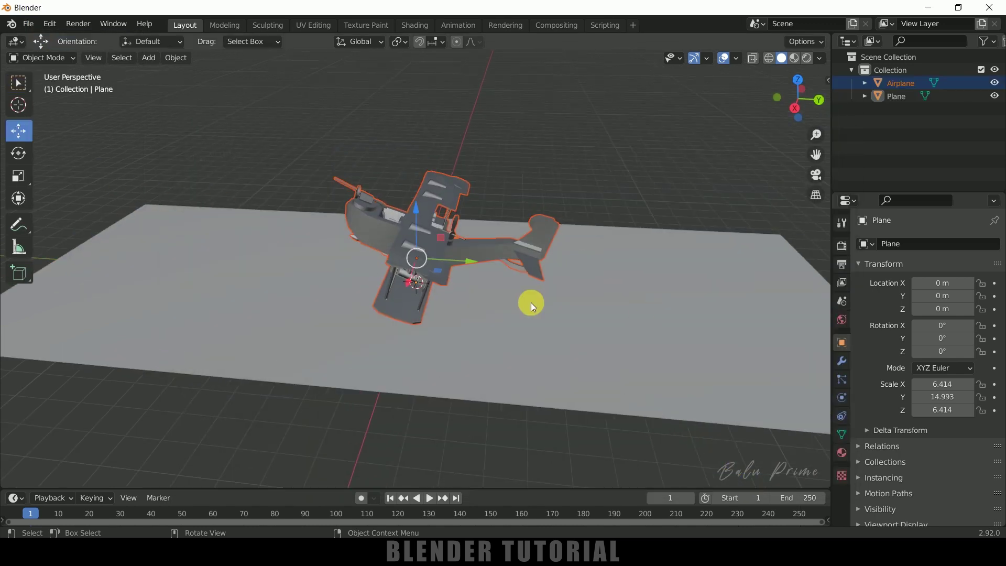
{"action": "middle_click_drag", "start_coordinate": [532, 307], "coordinate": [526, 169]}
- Select the airplane and move its origin to its geometry centre
{"action": "left_click", "coordinate": [526, 169]}
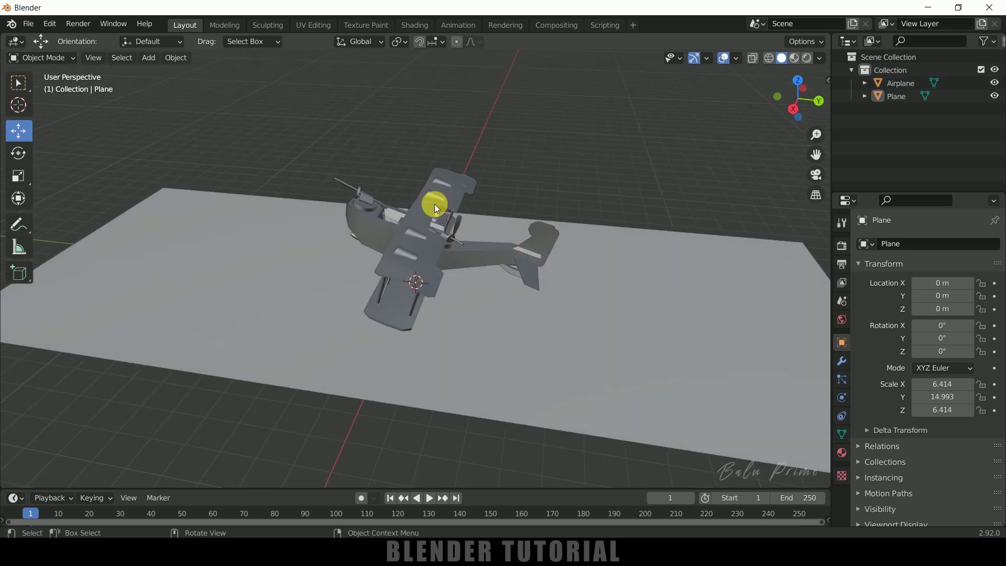
{"action": "left_click", "coordinate": [437, 208]}
{"action": "middle_click_drag", "start_coordinate": [487, 348], "coordinate": [492, 352]}
{"action": "left_click", "coordinate": [176, 57]}
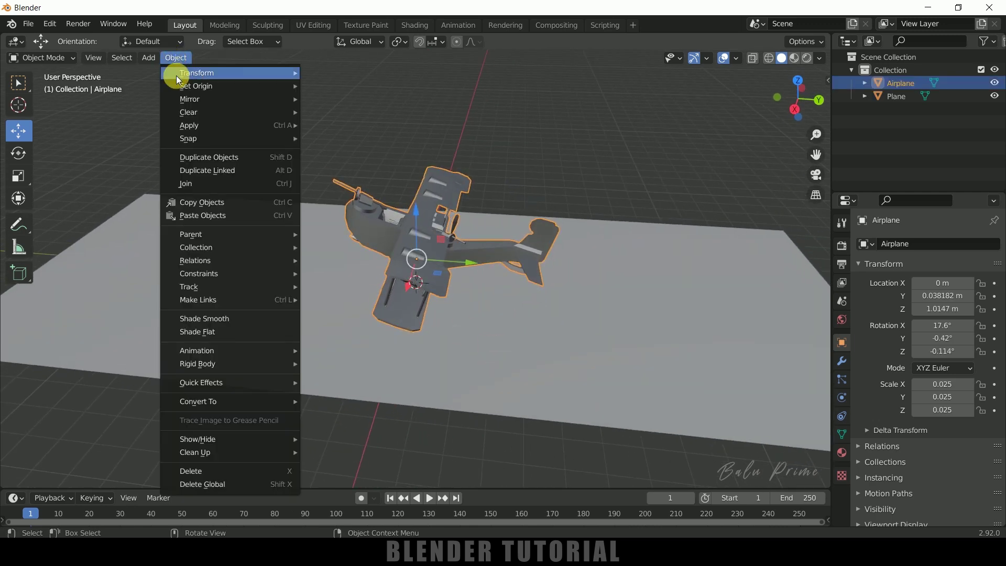
{"action": "mouse_move", "coordinate": [210, 86]}
{"action": "left_click", "coordinate": [365, 101]}
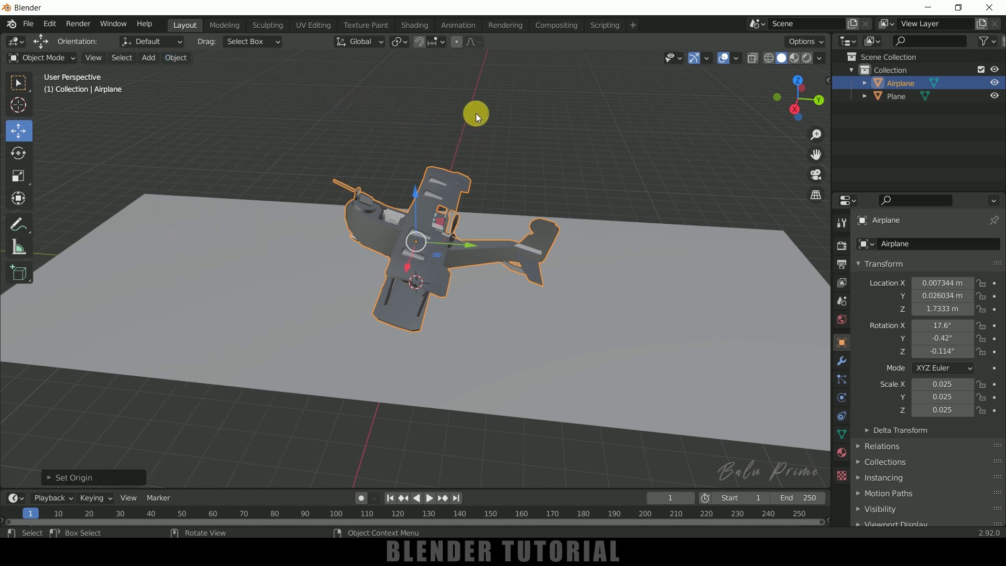
{"action": "key", "text": "n"}
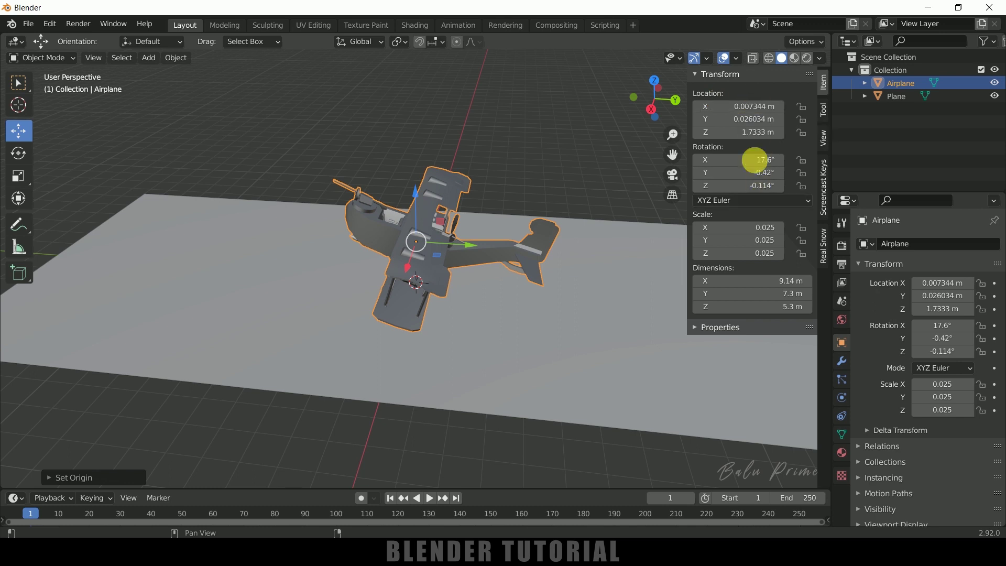
- Apply all transforms to the airplane, leaving location and rotation 0 and scale 1.000
{"action": "left_click", "coordinate": [177, 58]}
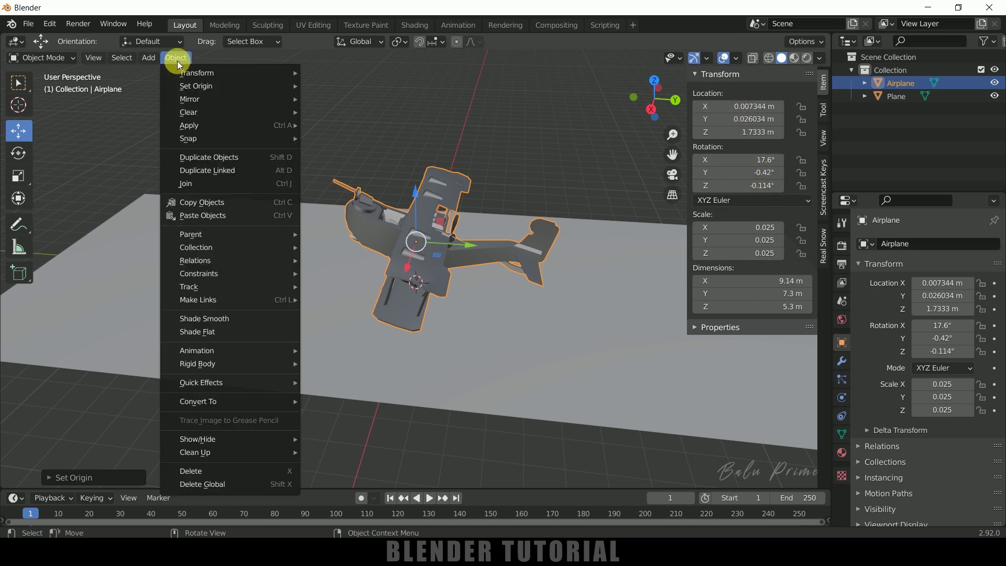
{"action": "mouse_move", "coordinate": [200, 130]}
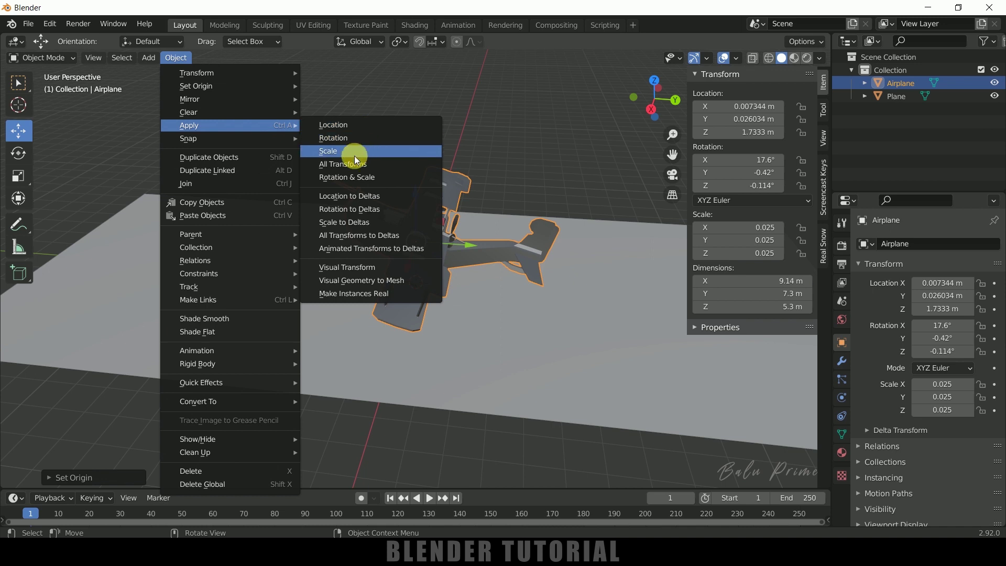
{"action": "left_click", "coordinate": [340, 165]}
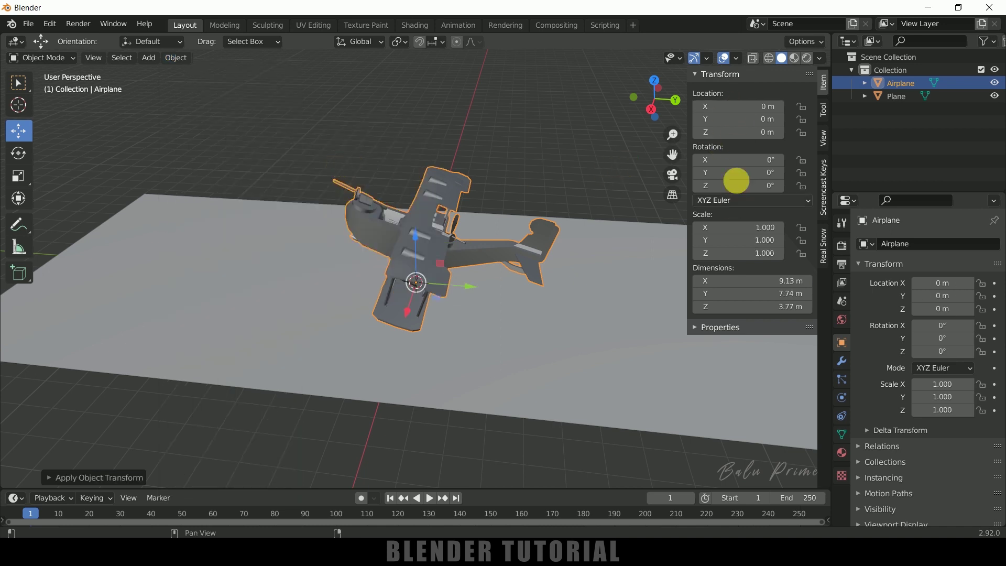
{"action": "key", "text": "n"}
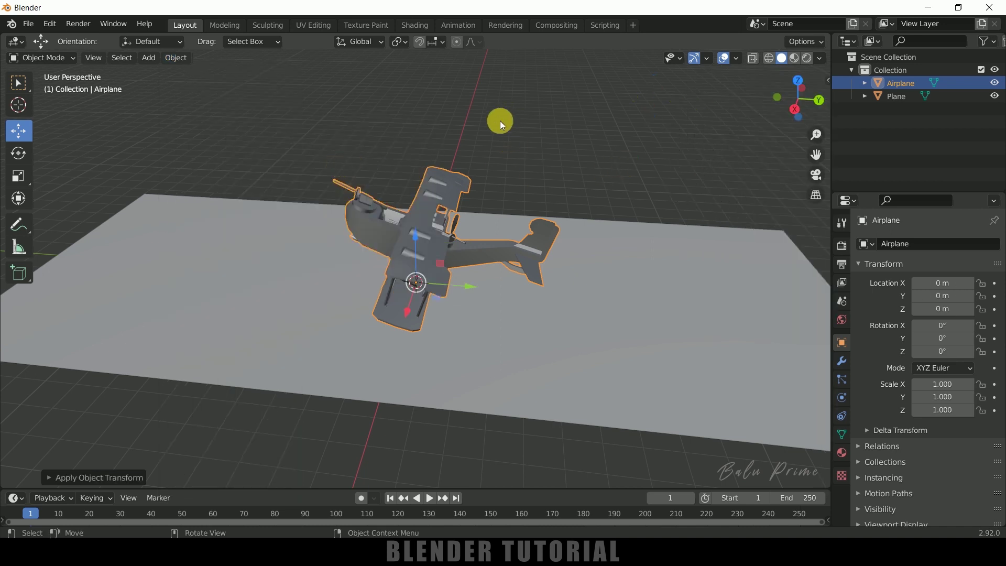
{"action": "middle_click_drag", "start_coordinate": [499, 119], "coordinate": [553, 235]}
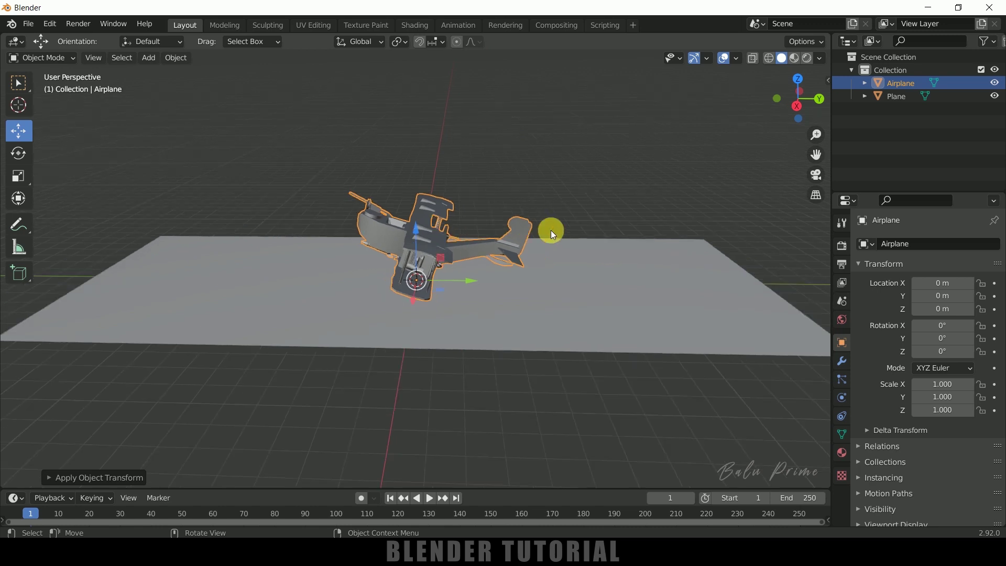
- Raise the airplane and enlarge the ground plane to 14.287 on X by 35.405 on Y
{"action": "left_click_drag", "start_coordinate": [439, 244], "coordinate": [670, 181]}
{"action": "left_click", "coordinate": [498, 302]}
{"action": "scroll", "coordinate": [501, 303], "scroll_direction": "down", "scroll_amount": 4}
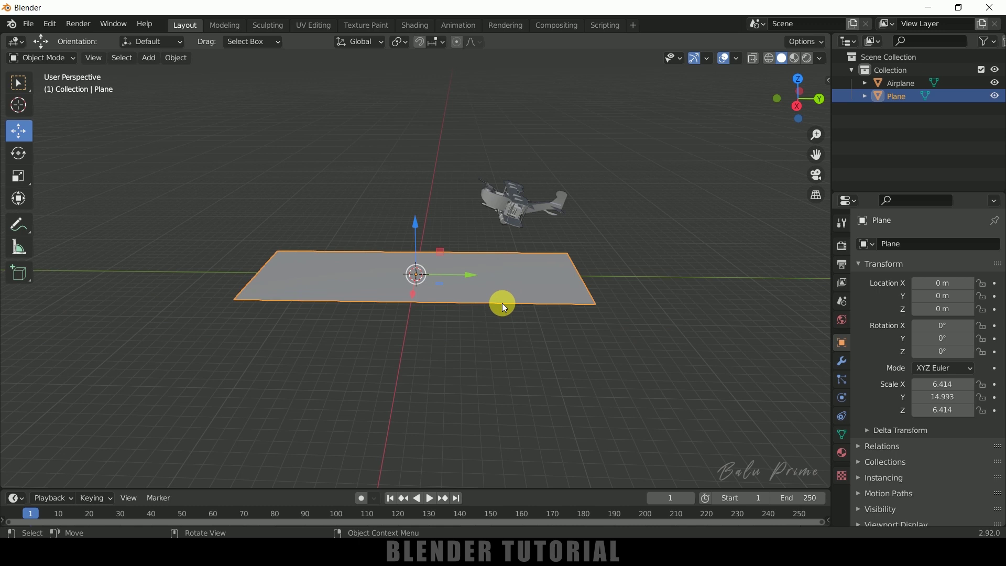
{"action": "middle_click_drag", "start_coordinate": [503, 303], "coordinate": [503, 336]}
{"action": "key", "text": "s"}
{"action": "key", "text": "y"}
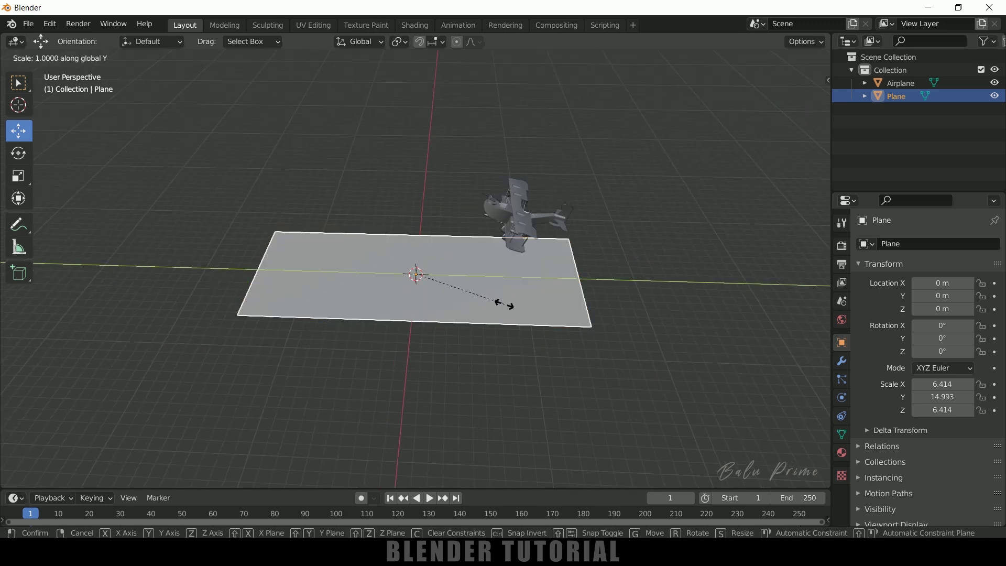
{"action": "left_click", "coordinate": [634, 309]}
{"action": "key", "text": "s"}
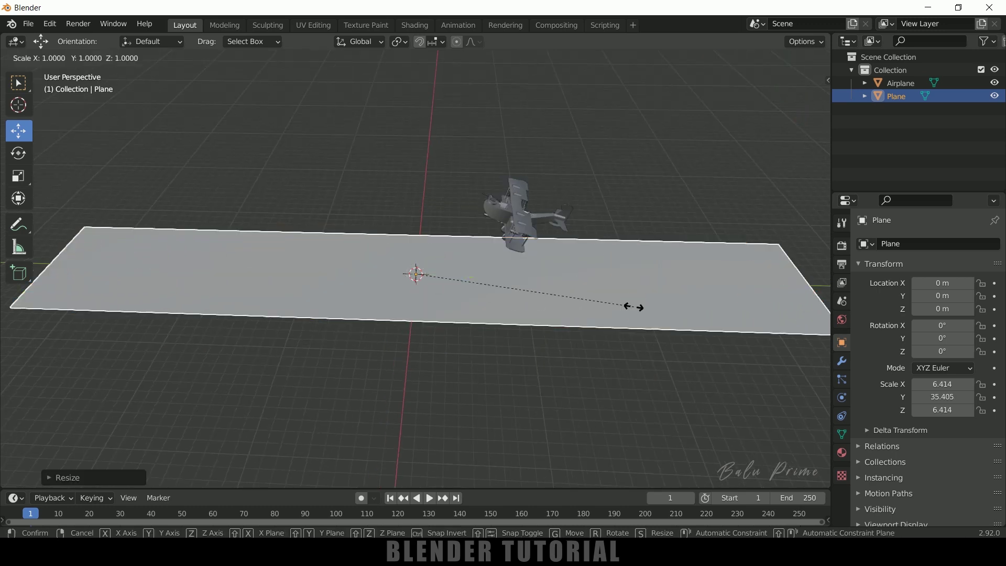
{"action": "key", "text": "x"}
{"action": "left_click", "coordinate": [78, 286]}
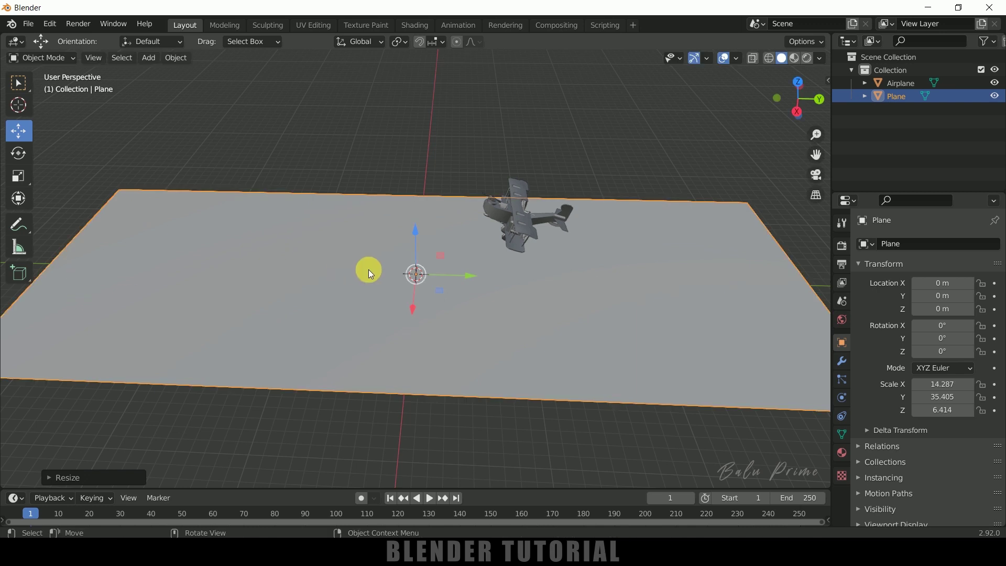
- Lift the airplane further to about Y 19.932 m, Z 7.8533 m
{"action": "middle_click_drag", "start_coordinate": [370, 273], "coordinate": [461, 285]}
{"action": "left_click", "coordinate": [472, 262]}
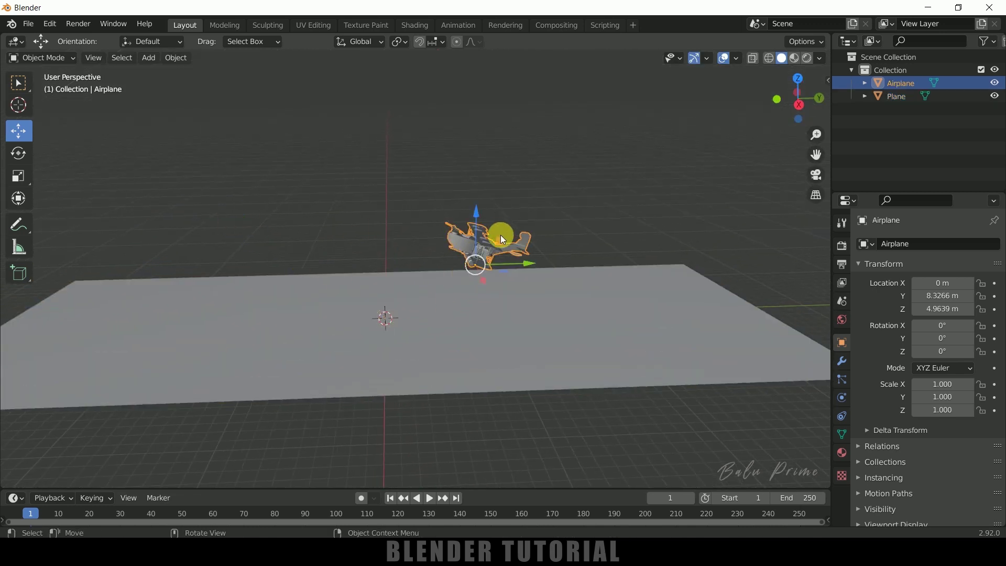
{"action": "left_click_drag", "start_coordinate": [478, 212], "coordinate": [655, 231]}
- Tilt the airplane 22.3° about X and keyframe its location and rotation at frame 1
{"action": "left_click", "coordinate": [19, 153]}
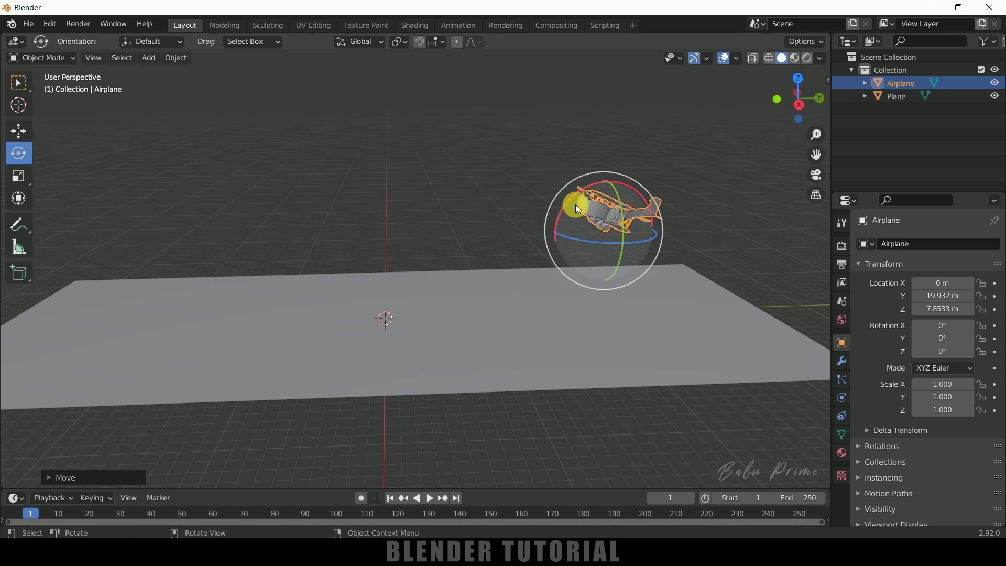
{"action": "left_click_drag", "start_coordinate": [568, 197], "coordinate": [549, 162]}
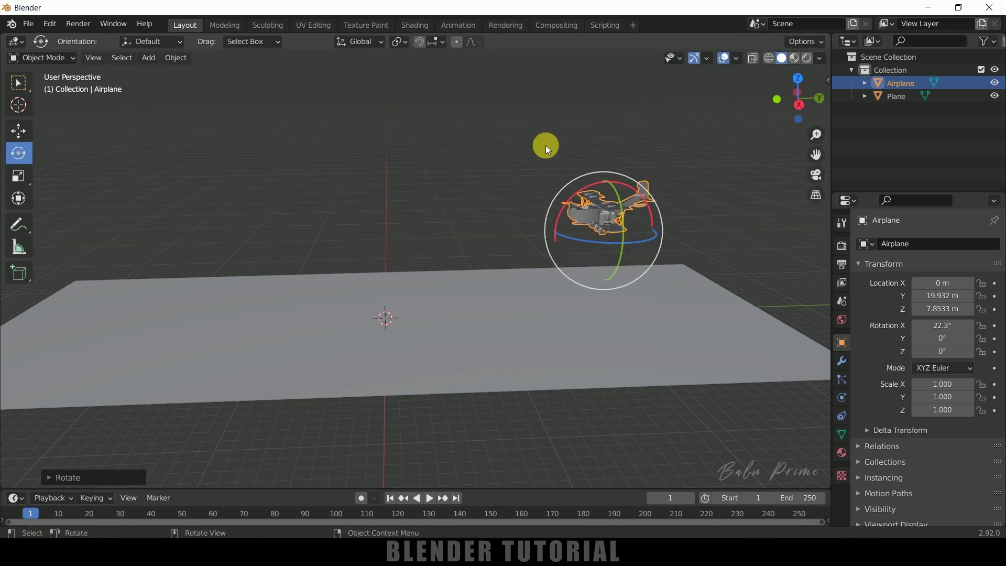
{"action": "key", "text": "i"}
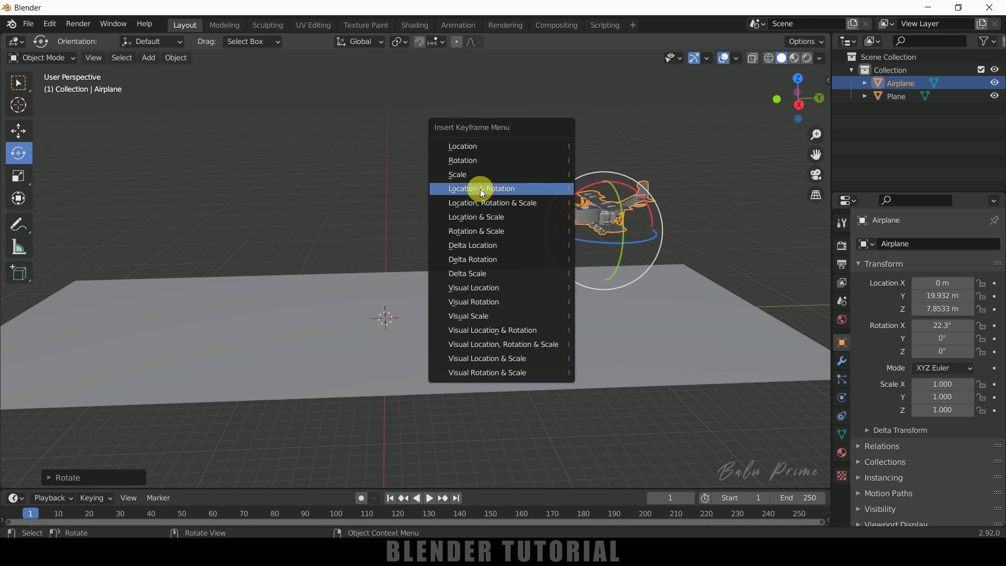
{"action": "left_click", "coordinate": [511, 190]}
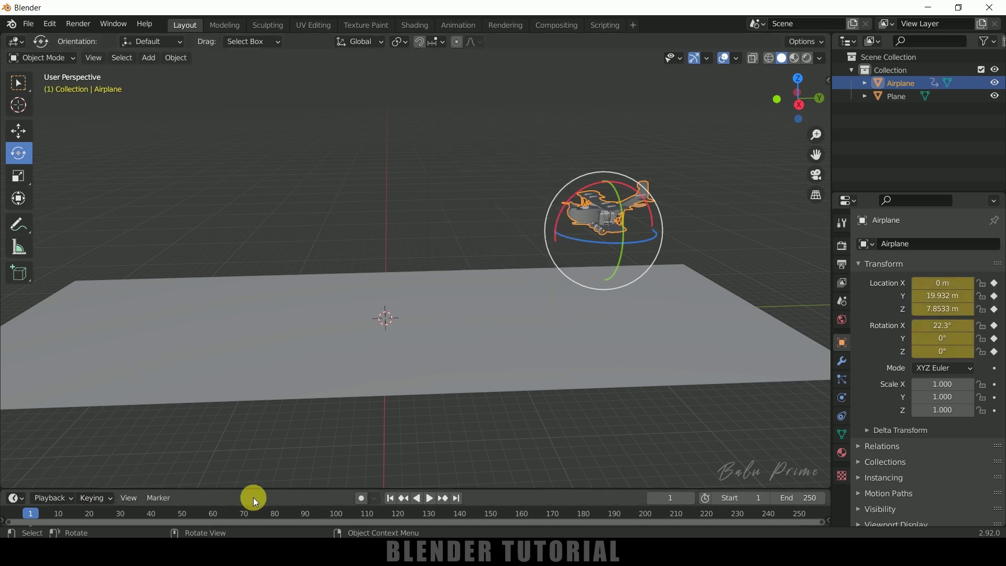
- Enlarge the timeline and advance the current frame to 30
{"action": "left_click_drag", "start_coordinate": [256, 490], "coordinate": [257, 424]}
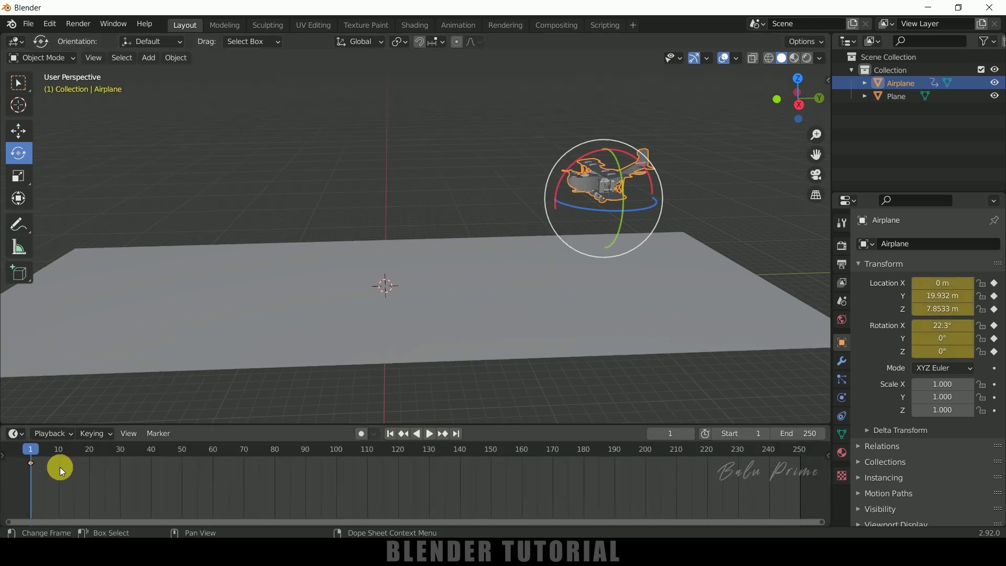
{"action": "key", "text": "space"}
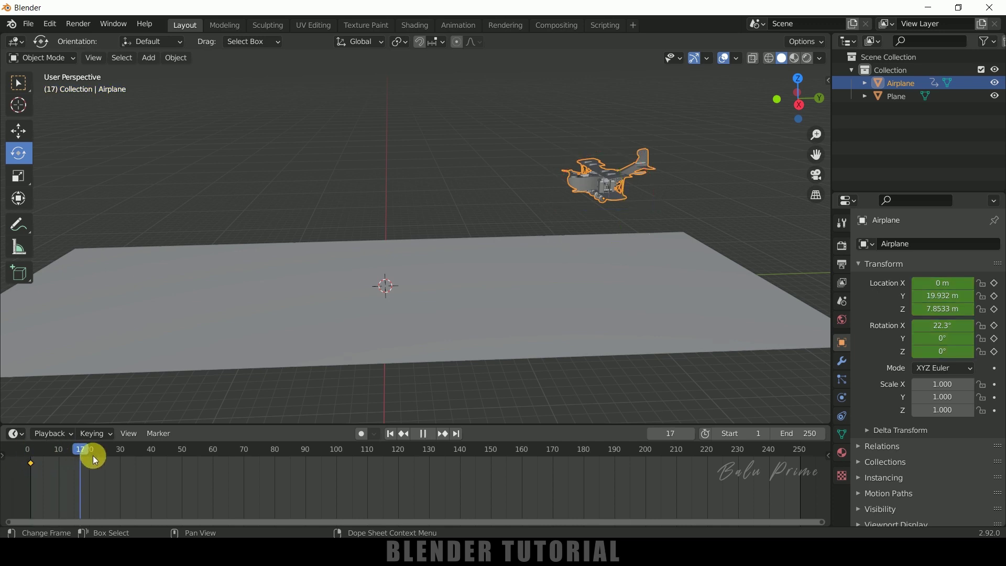
{"action": "left_click_drag", "start_coordinate": [113, 458], "coordinate": [118, 460]}
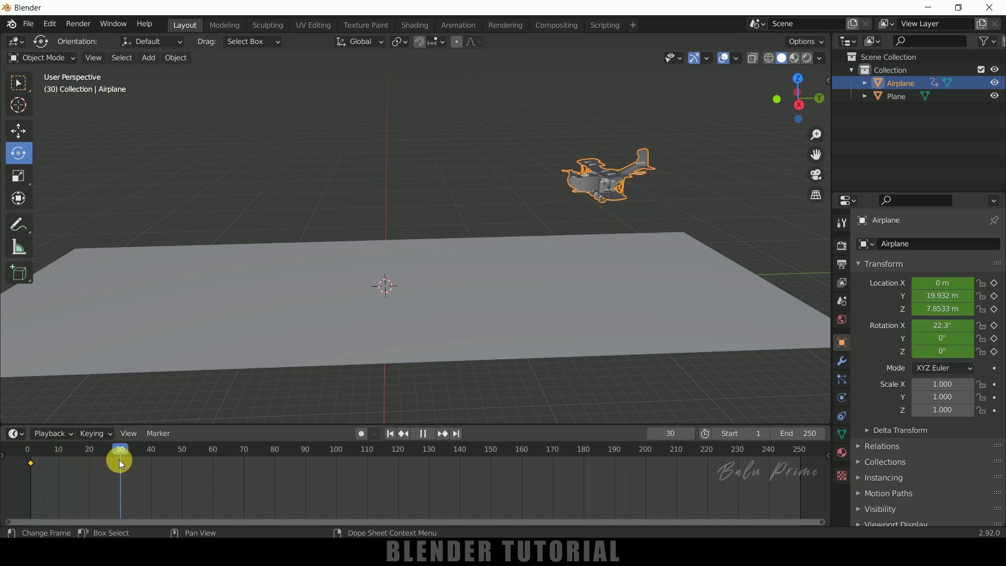
{"action": "key", "text": "space"}
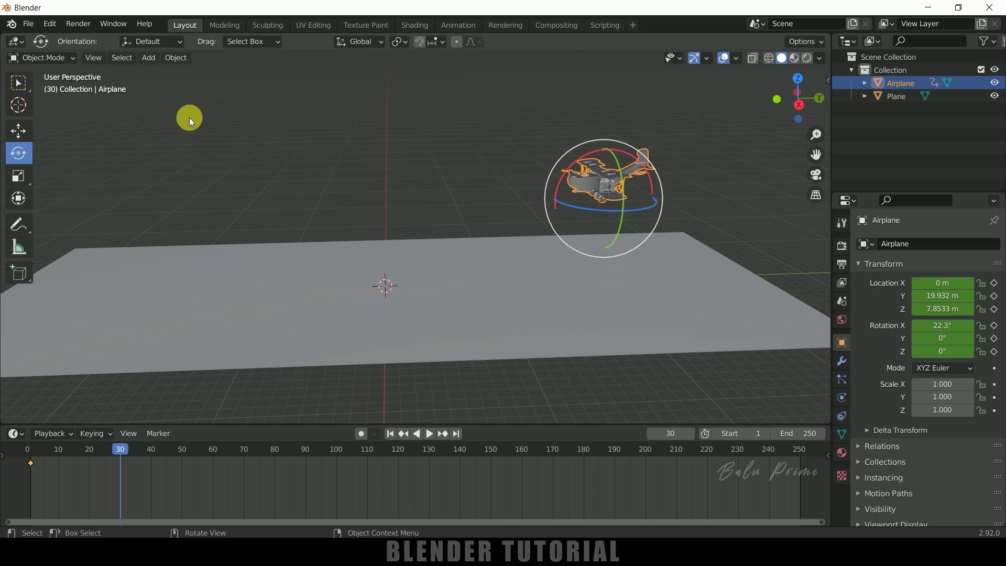
- Move the airplane forward and down, tilt it nose-down, and keyframe location and rotation at frame 30
{"action": "left_click", "coordinate": [18, 128]}
{"action": "left_click_drag", "start_coordinate": [669, 206], "coordinate": [528, 213]}
{"action": "left_click_drag", "start_coordinate": [467, 140], "coordinate": [428, 202]}
{"action": "left_click", "coordinate": [33, 157]}
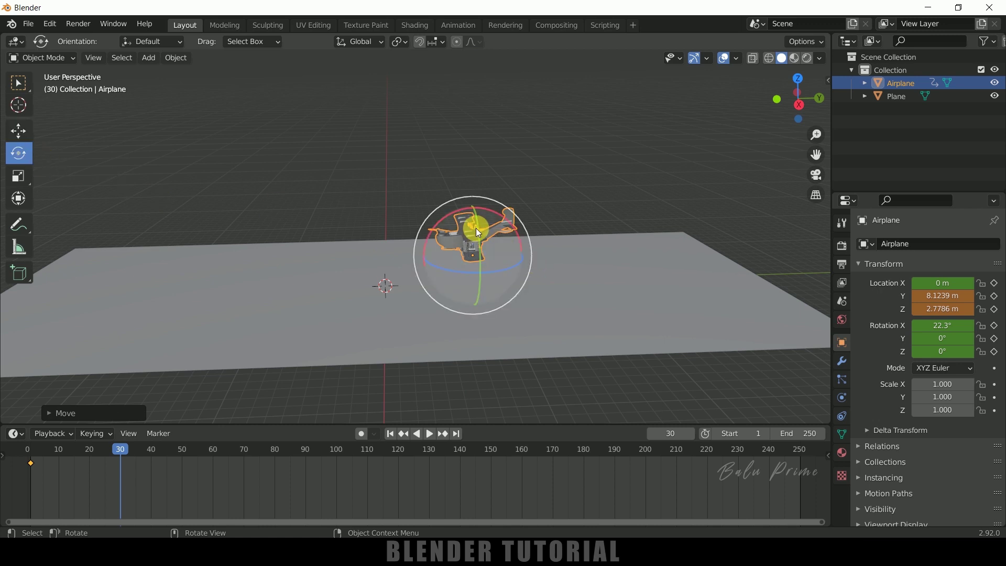
{"action": "left_click_drag", "start_coordinate": [477, 227], "coordinate": [618, 204]}
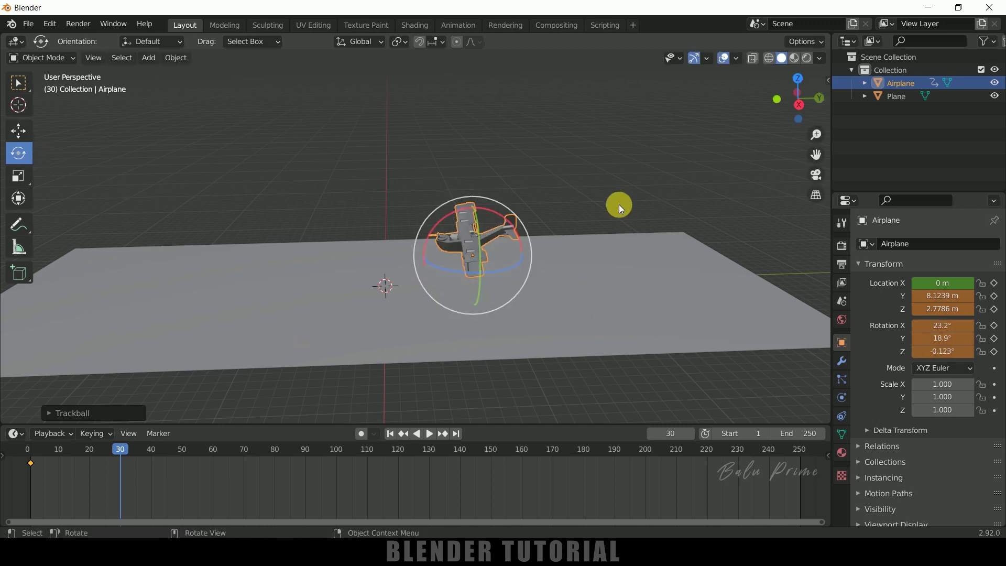
{"action": "key", "text": "i"}
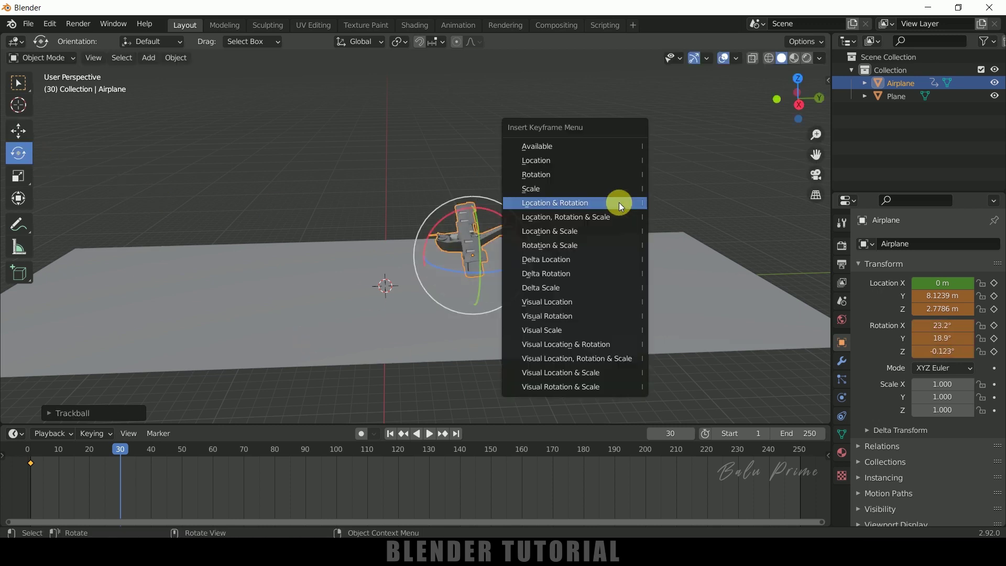
{"action": "left_click", "coordinate": [570, 204]}
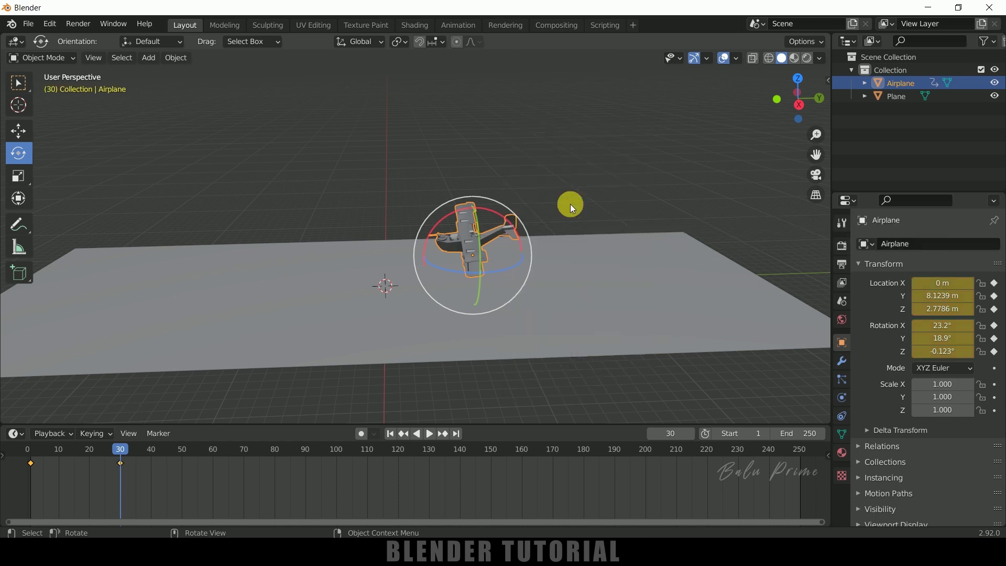
- Play the dive animation from frame 1 to check it, then stop at frame 1
{"action": "left_click", "coordinate": [390, 434]}
{"action": "left_click", "coordinate": [430, 434]}
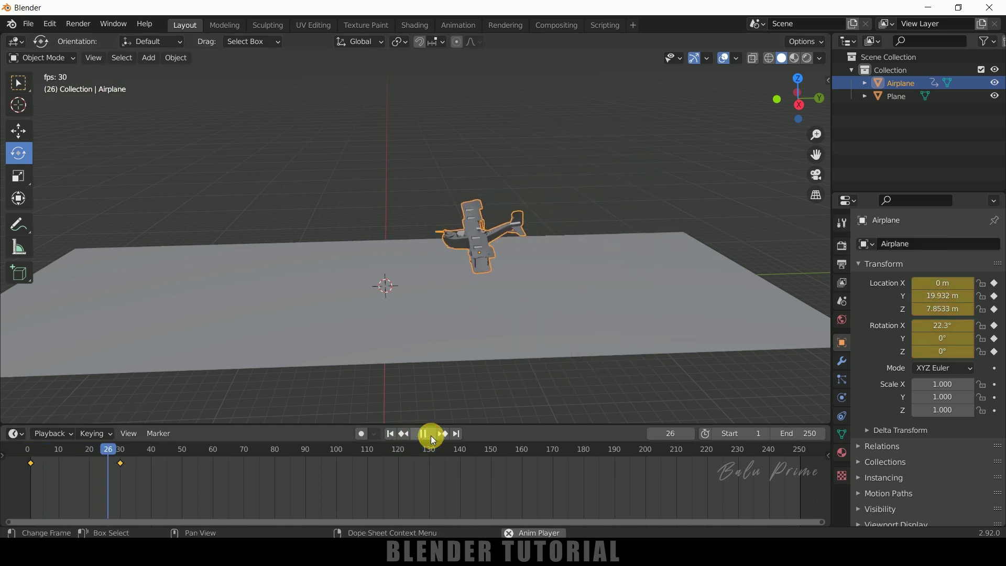
{"action": "left_click", "coordinate": [390, 434]}
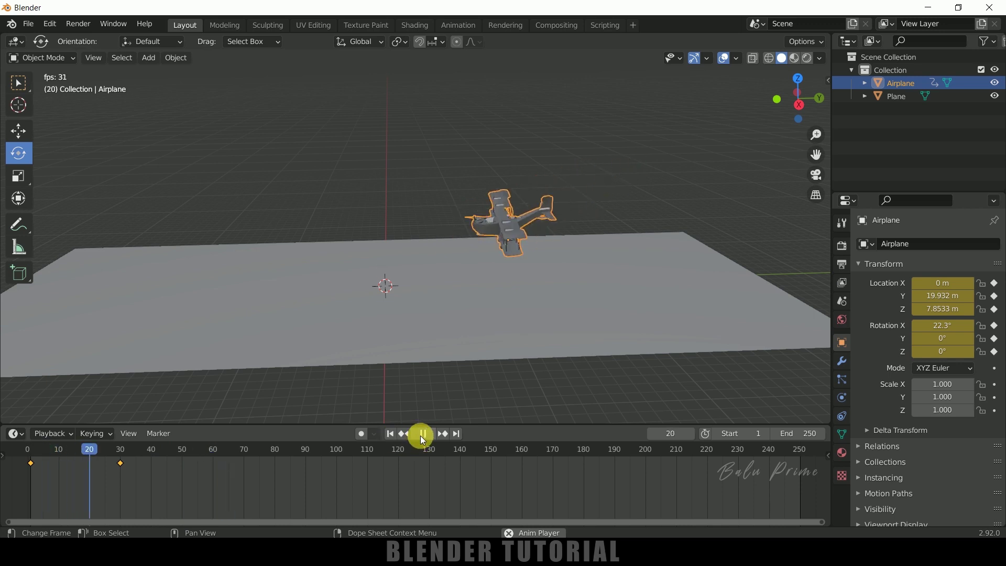
{"action": "left_click", "coordinate": [390, 434]}
{"action": "left_click", "coordinate": [389, 434]}
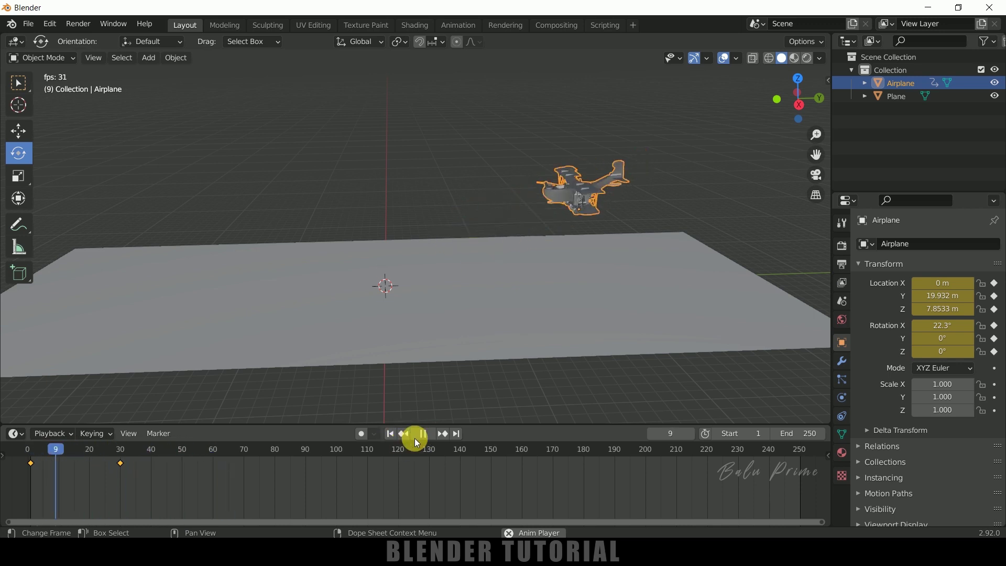
{"action": "left_click", "coordinate": [423, 434]}
{"action": "left_click", "coordinate": [393, 435]}
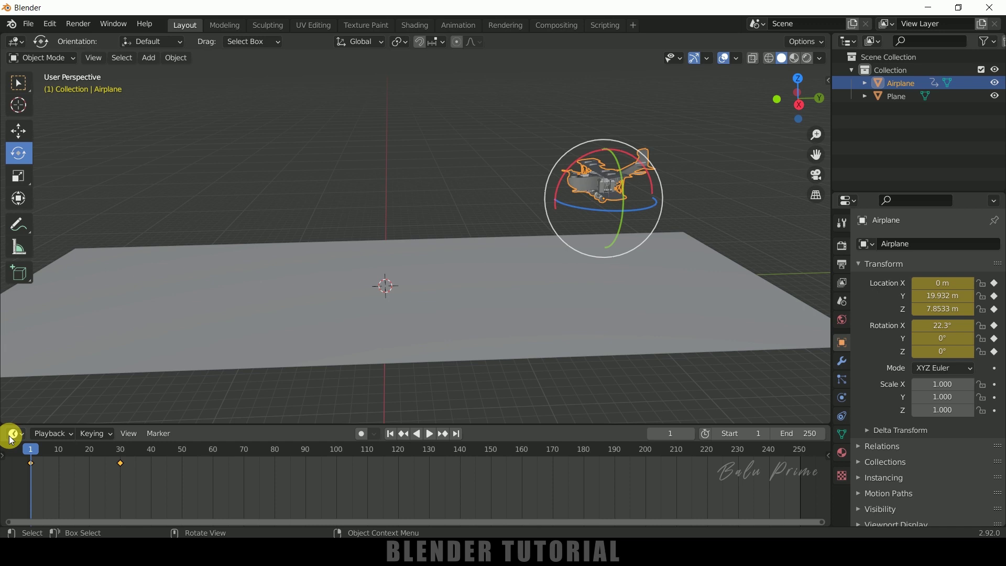
- In the Graph Editor, set the airplane's keyframe interpolation to Linear
{"action": "left_click", "coordinate": [13, 434]}
{"action": "left_click", "coordinate": [193, 321]}
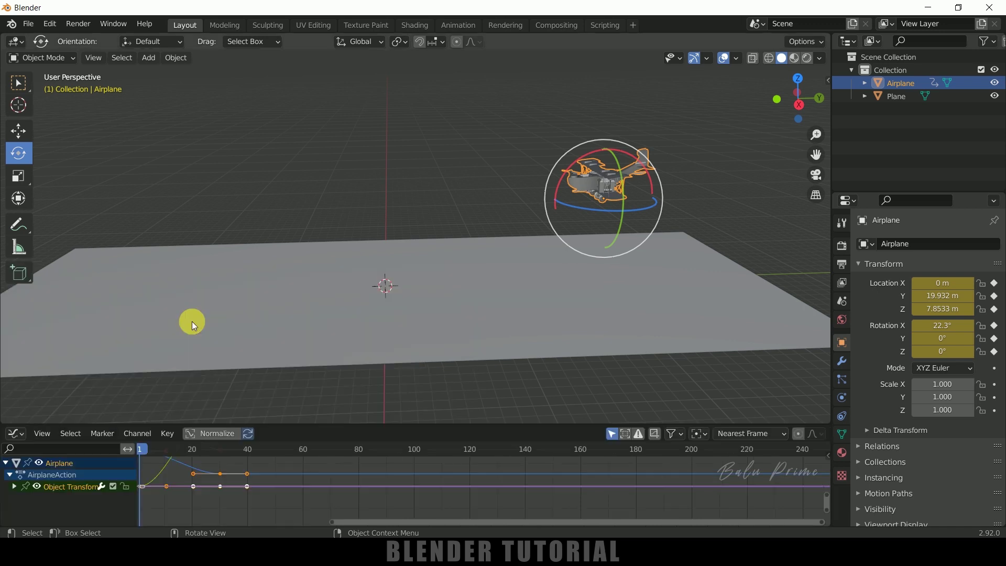
{"action": "left_click", "coordinate": [167, 434]}
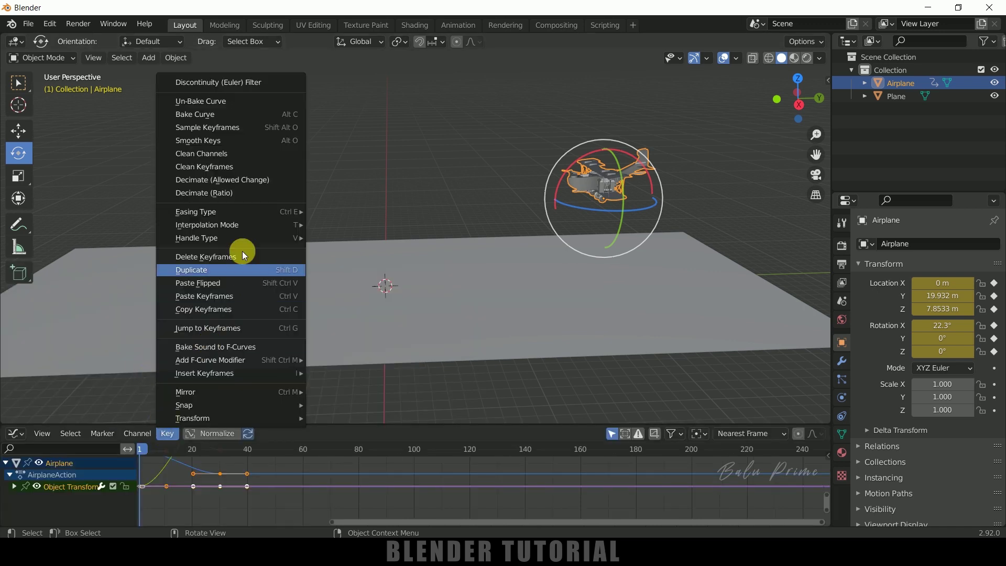
{"action": "mouse_move", "coordinate": [227, 226]}
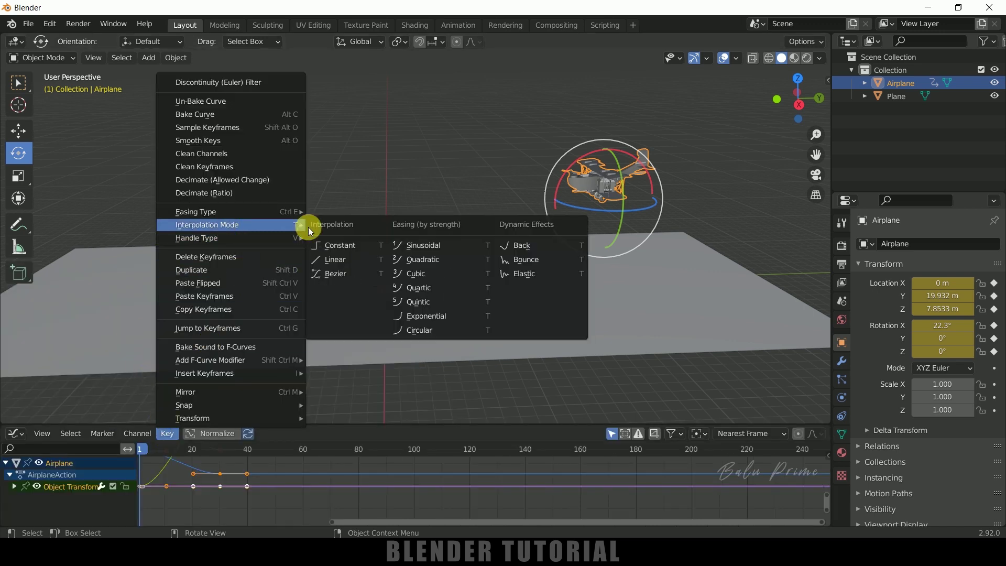
{"action": "left_click", "coordinate": [335, 260]}
- Switch the bottom area back to the Timeline and play the constant-speed dive
{"action": "left_click", "coordinate": [14, 437]}
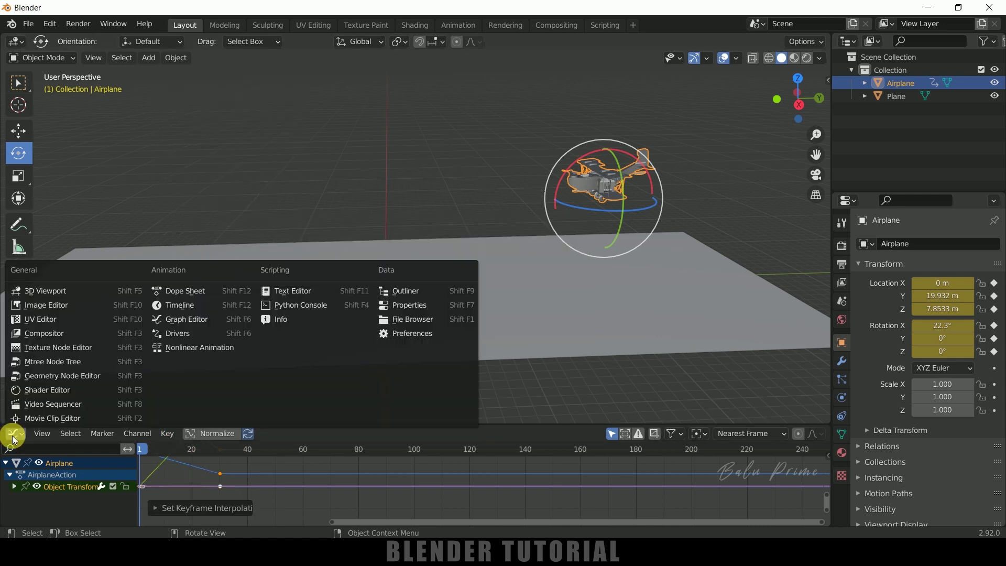
{"action": "left_click", "coordinate": [188, 307]}
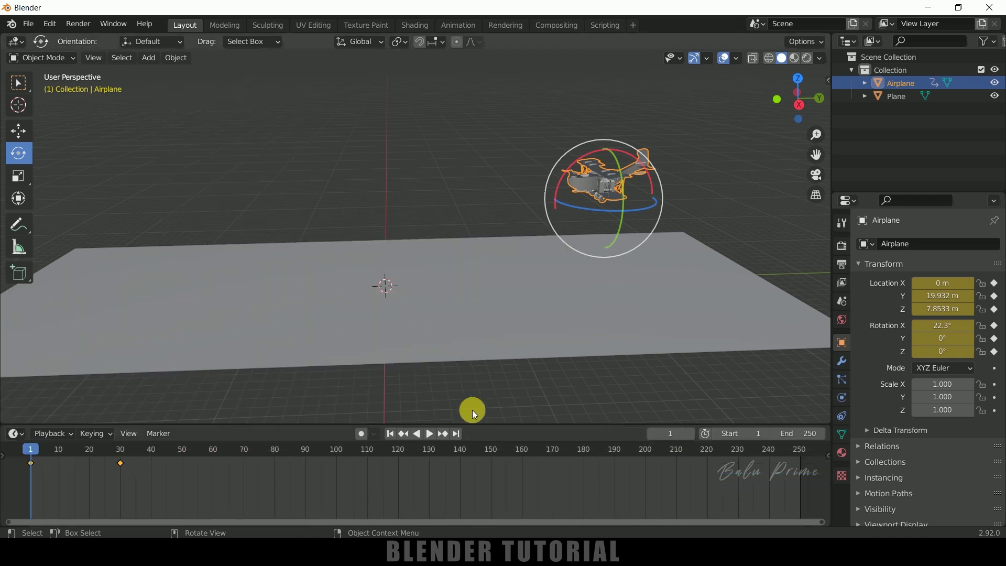
{"action": "left_click", "coordinate": [425, 440]}
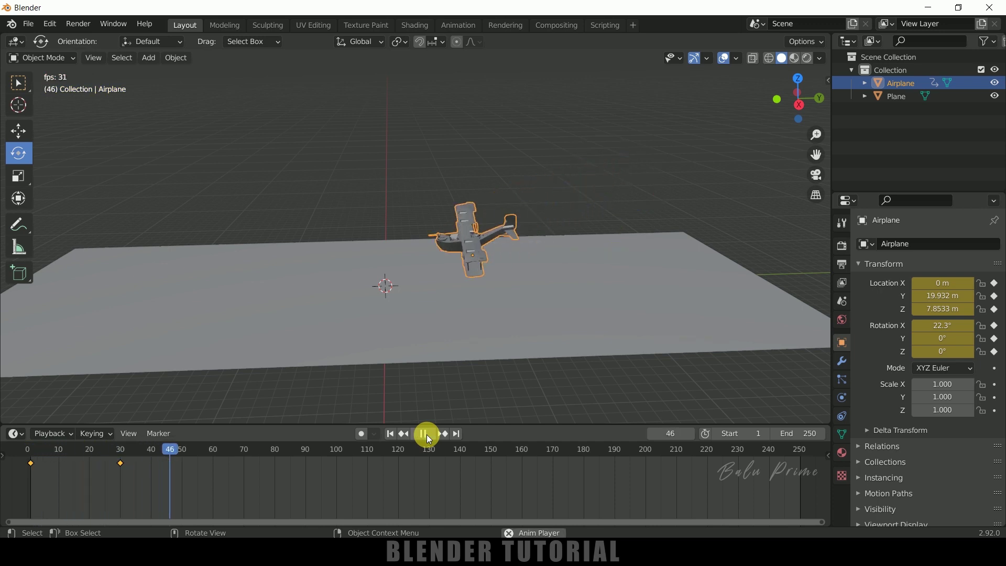
{"action": "left_click", "coordinate": [390, 434]}
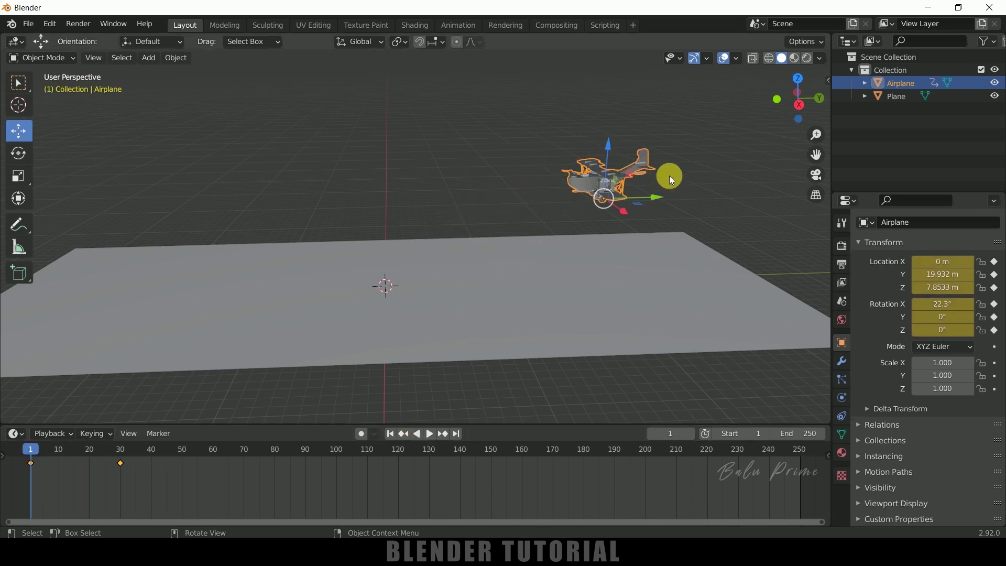
- Give the ground plane a Rigid Body of type Passive in the Physics properties
{"action": "left_click", "coordinate": [444, 314]}
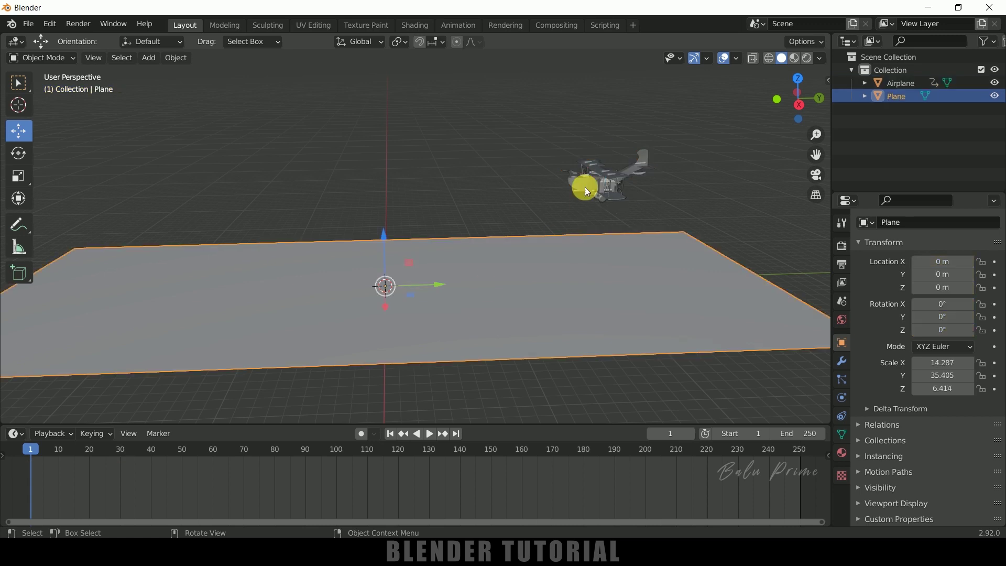
{"action": "left_click", "coordinate": [583, 190]}
{"action": "left_click", "coordinate": [462, 291]}
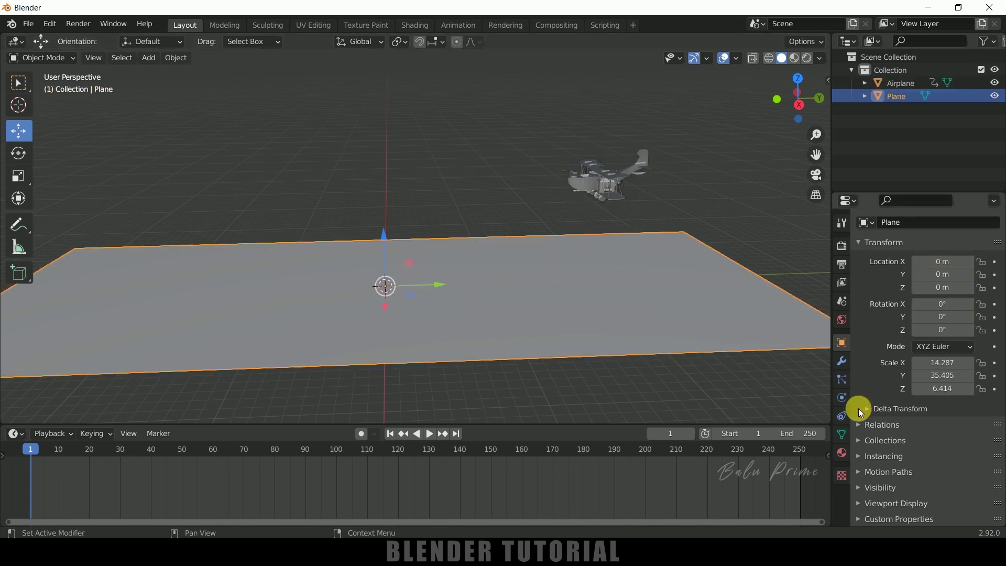
{"action": "left_click", "coordinate": [842, 397]}
{"action": "left_click", "coordinate": [925, 344]}
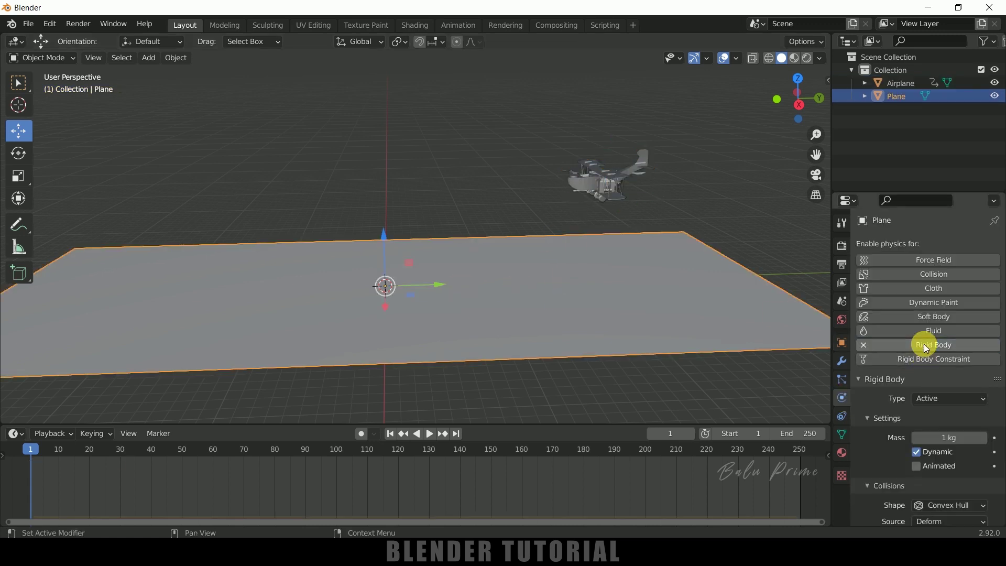
{"action": "left_click", "coordinate": [951, 399]}
{"action": "left_click", "coordinate": [929, 428]}
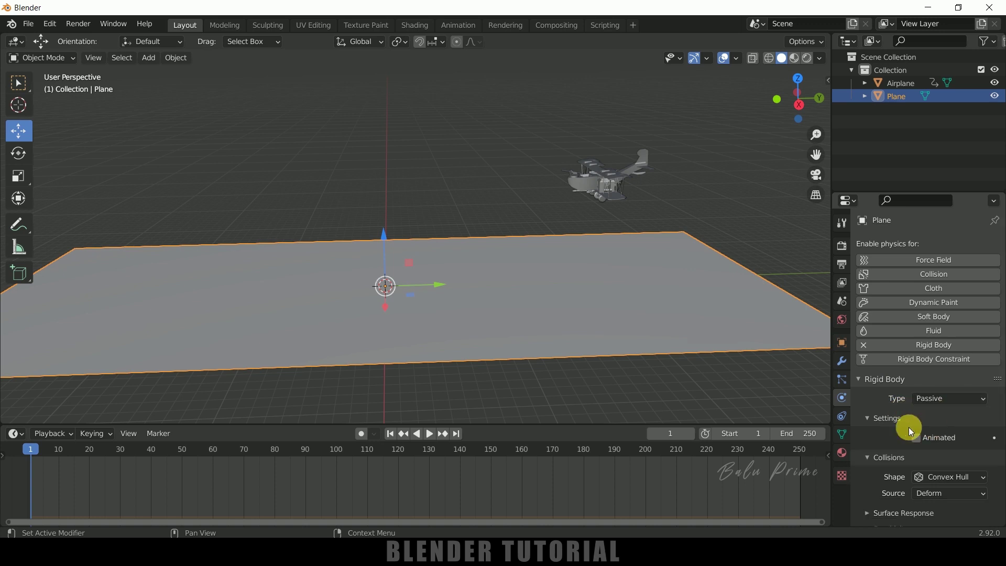
- Add an Active rigid body to the airplane, enable Animated, and keyframe it at frame 1
{"action": "left_click", "coordinate": [611, 186]}
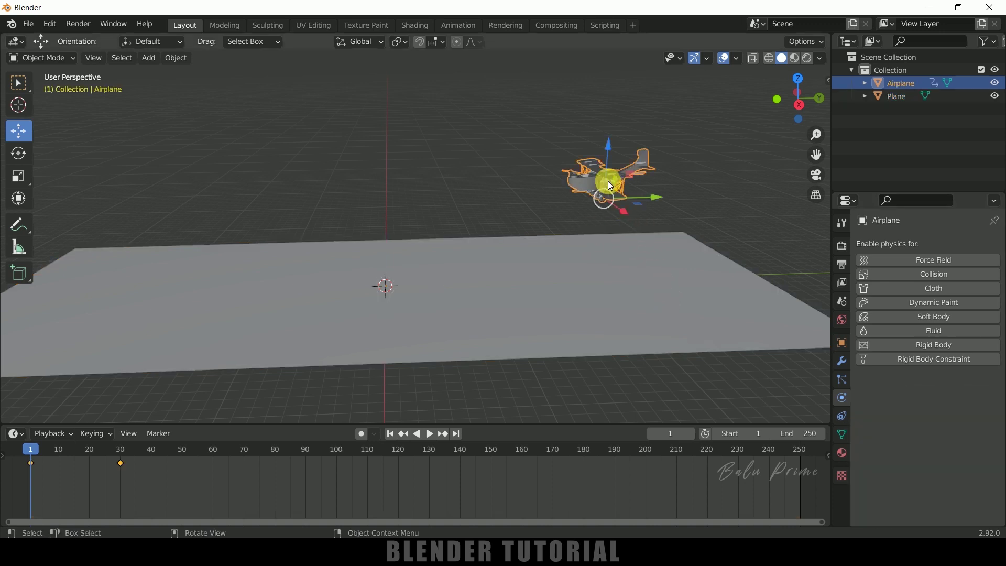
{"action": "left_click", "coordinate": [931, 344]}
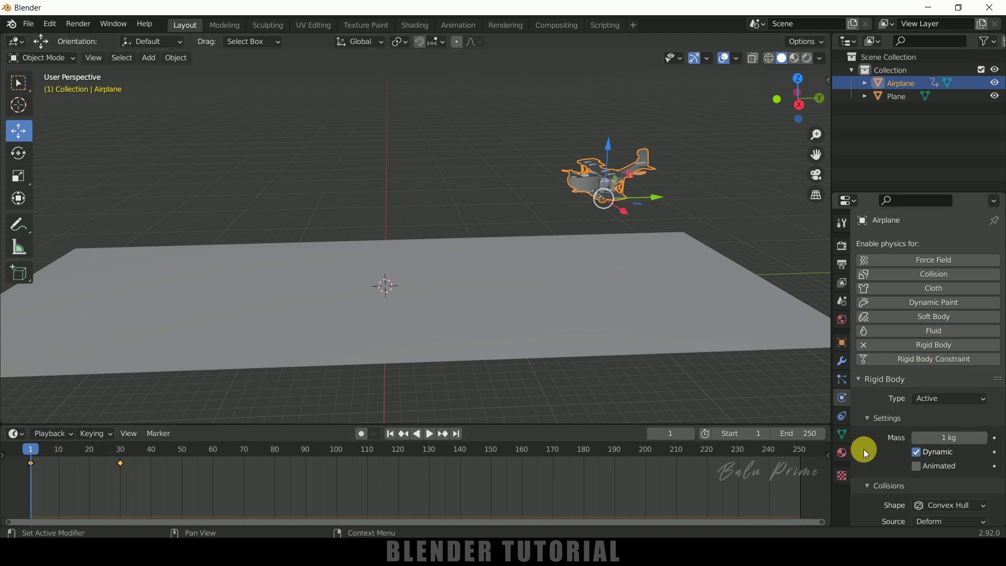
{"action": "scroll", "coordinate": [907, 429], "scroll_direction": "down", "scroll_amount": 1}
{"action": "scroll", "coordinate": [906, 431], "scroll_direction": "down", "scroll_amount": 2}
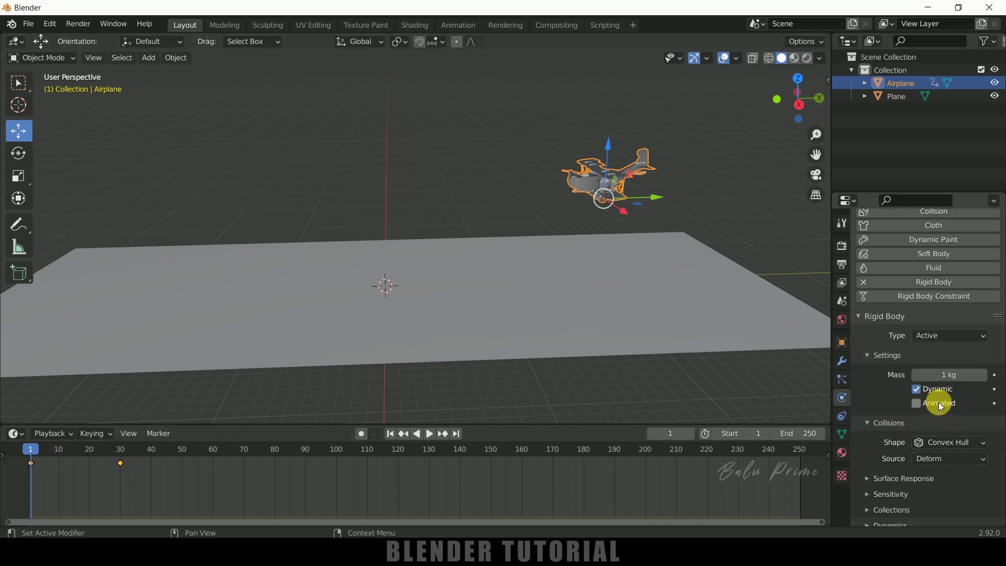
{"action": "left_click", "coordinate": [921, 408]}
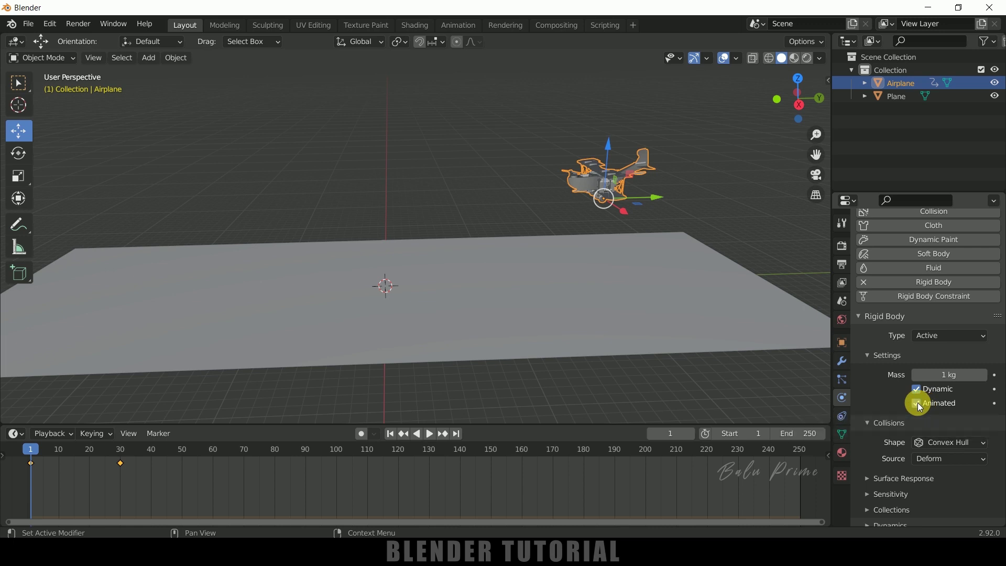
{"action": "left_click", "coordinate": [995, 405]}
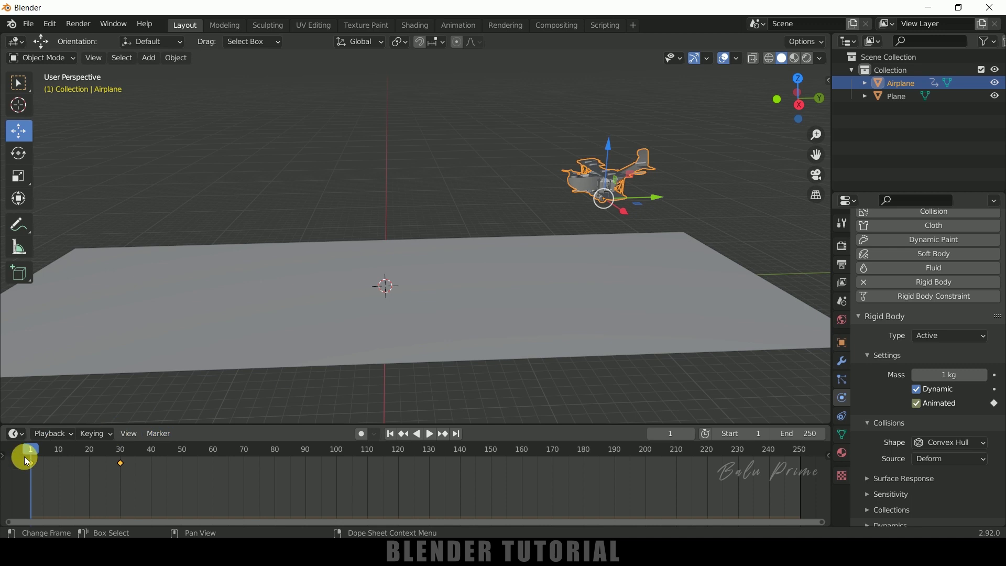
- Keyframe Animated on at frame 30, then turned off at frame 31
{"action": "left_click_drag", "start_coordinate": [35, 451], "coordinate": [120, 473]}
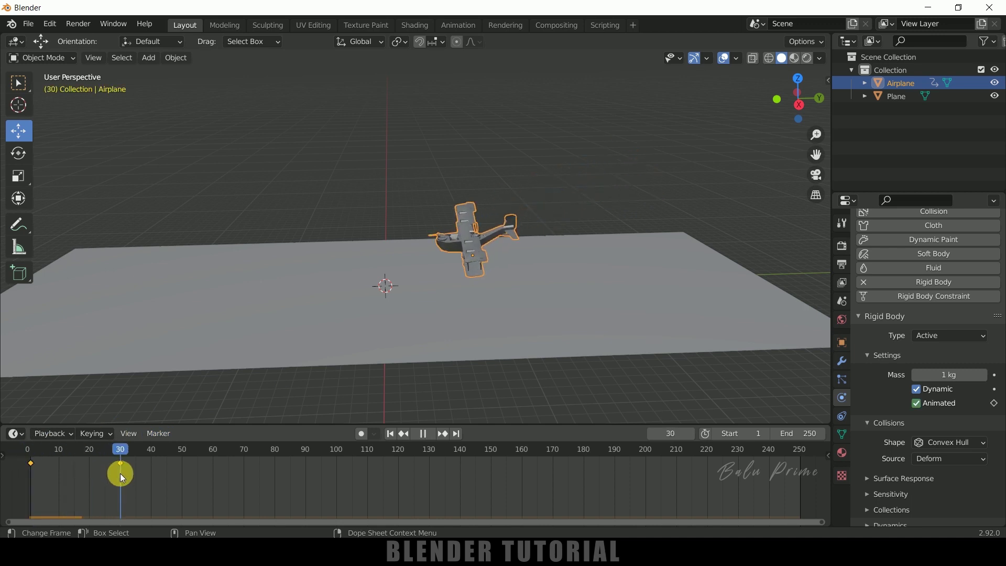
{"action": "left_click", "coordinate": [994, 403]}
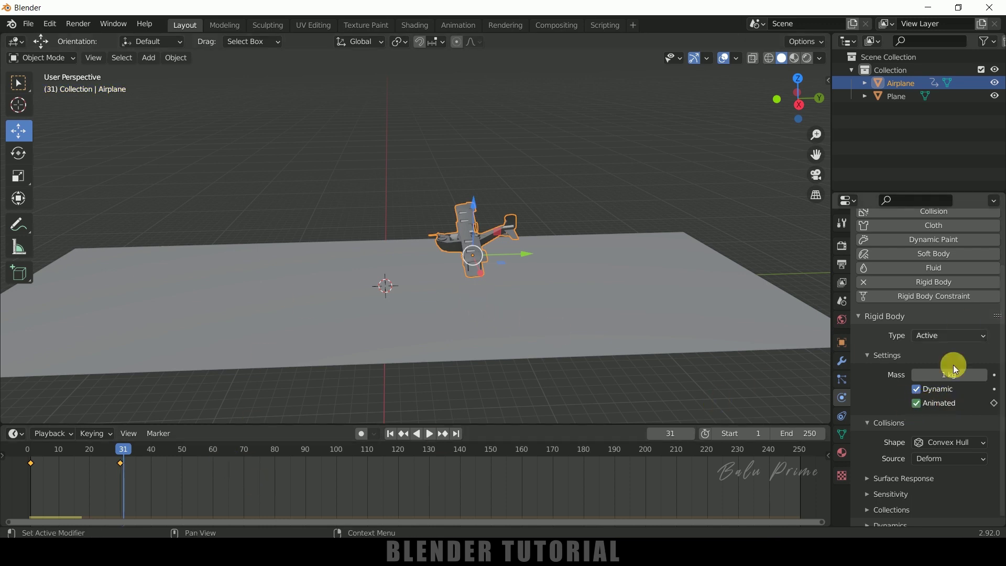
{"action": "left_click", "coordinate": [918, 407]}
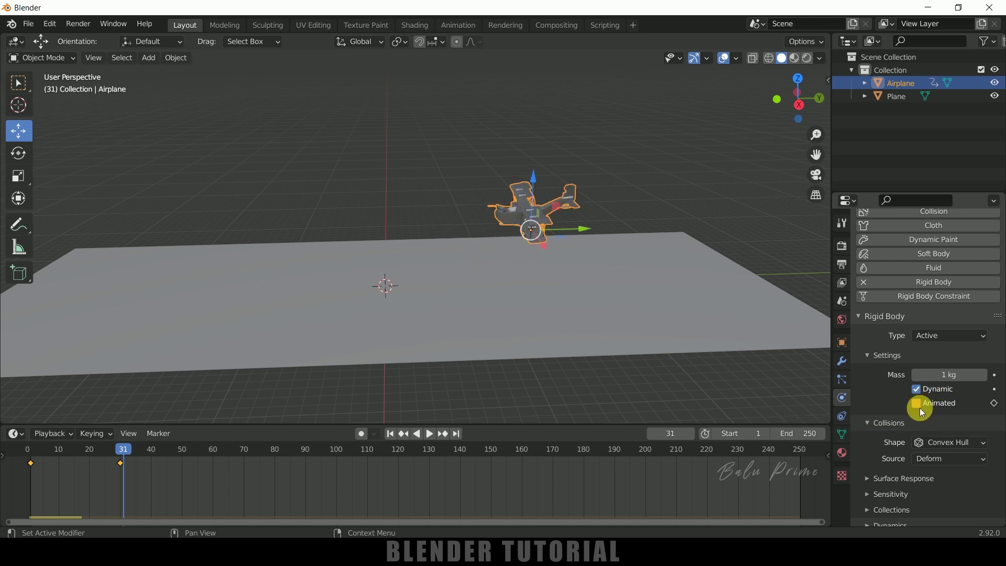
{"action": "left_click", "coordinate": [995, 404]}
- Play from frame 1 to watch the airplane dive and tumble onto the ground, then rewind
{"action": "left_click", "coordinate": [390, 433]}
{"action": "left_click", "coordinate": [429, 438]}
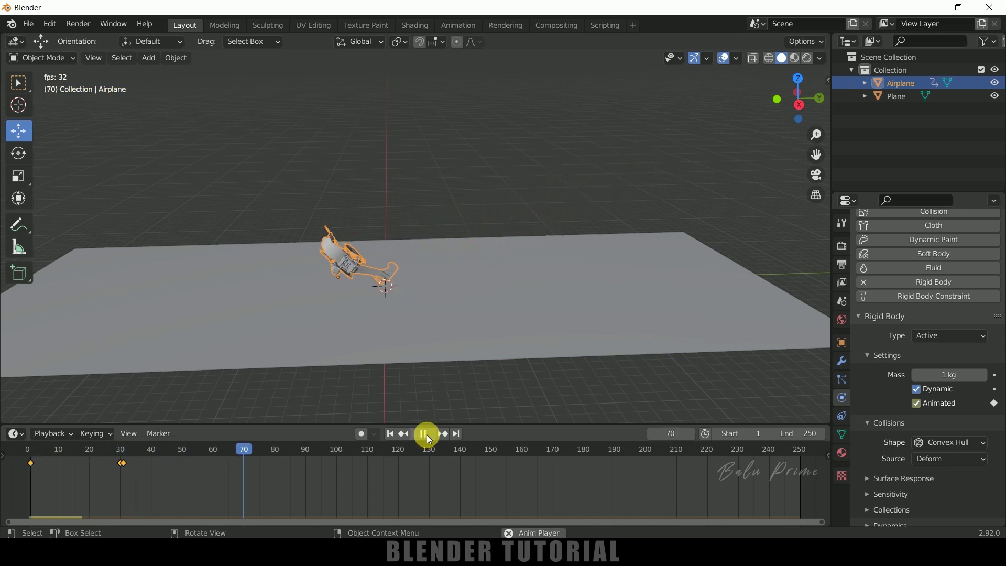
{"action": "left_click", "coordinate": [428, 437]}
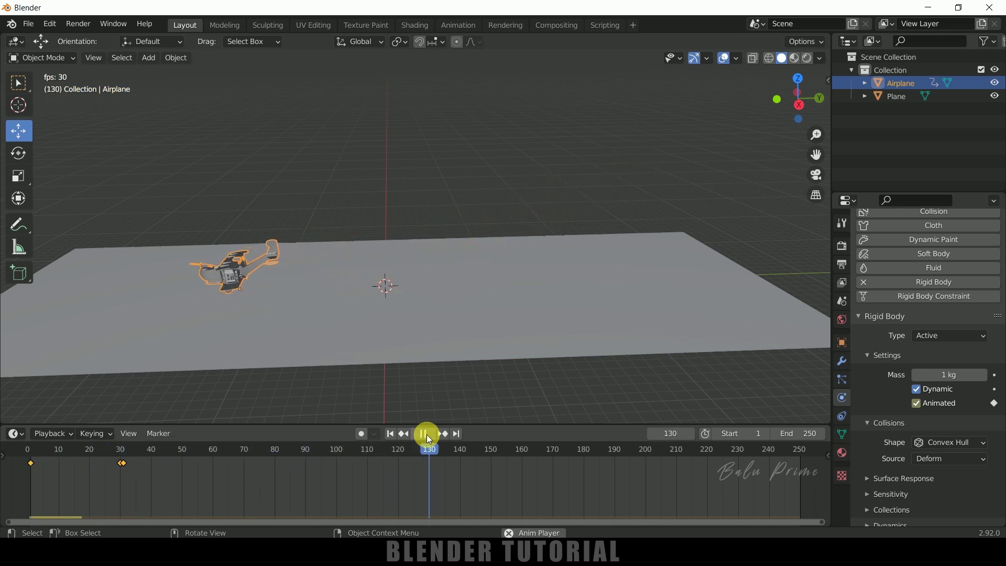
{"action": "left_click", "coordinate": [389, 435]}
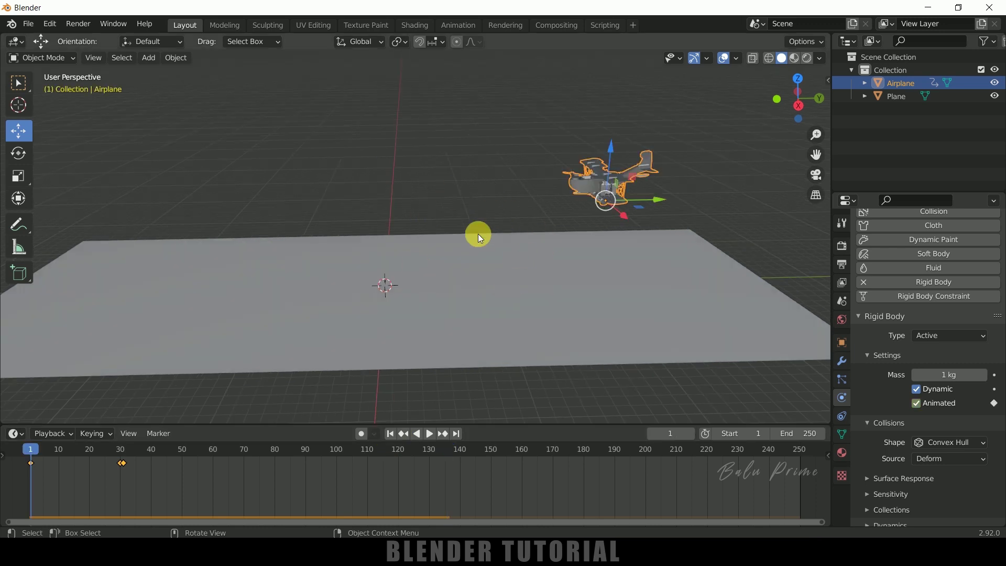
- Add a new cube and scale it up to 3.661
{"action": "left_click", "coordinate": [149, 58]}
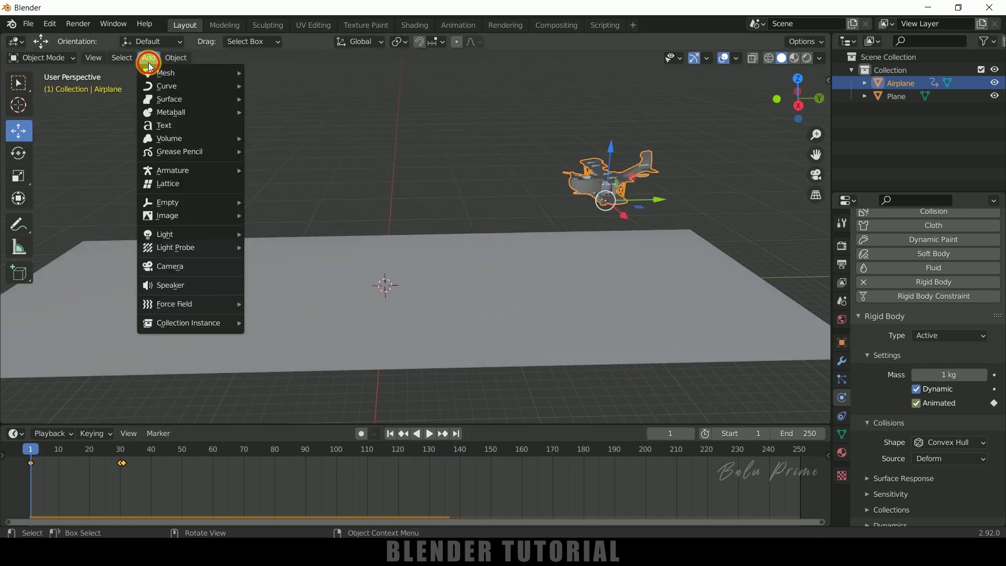
{"action": "mouse_move", "coordinate": [160, 79]}
{"action": "left_click", "coordinate": [270, 88]}
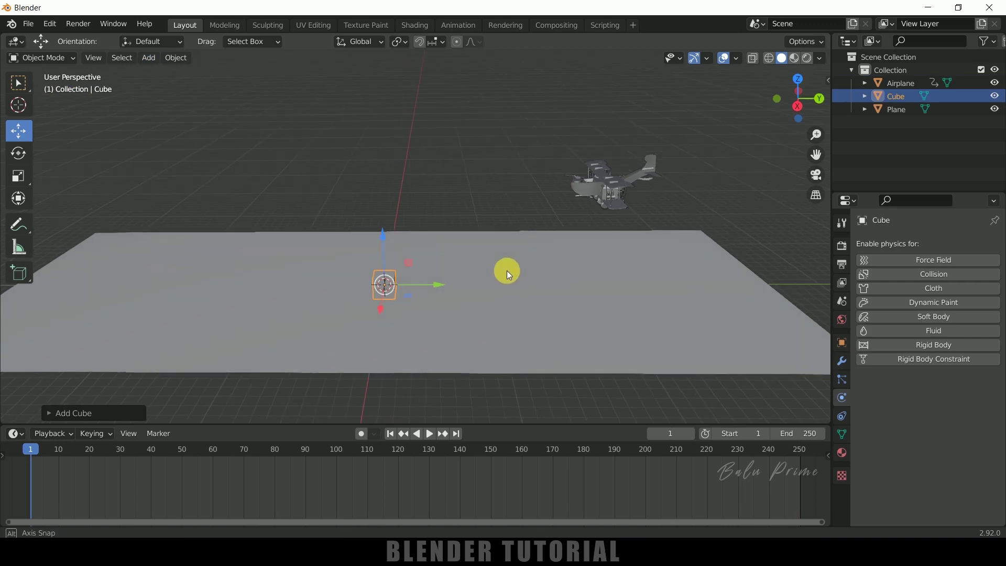
{"action": "key", "text": "s"}
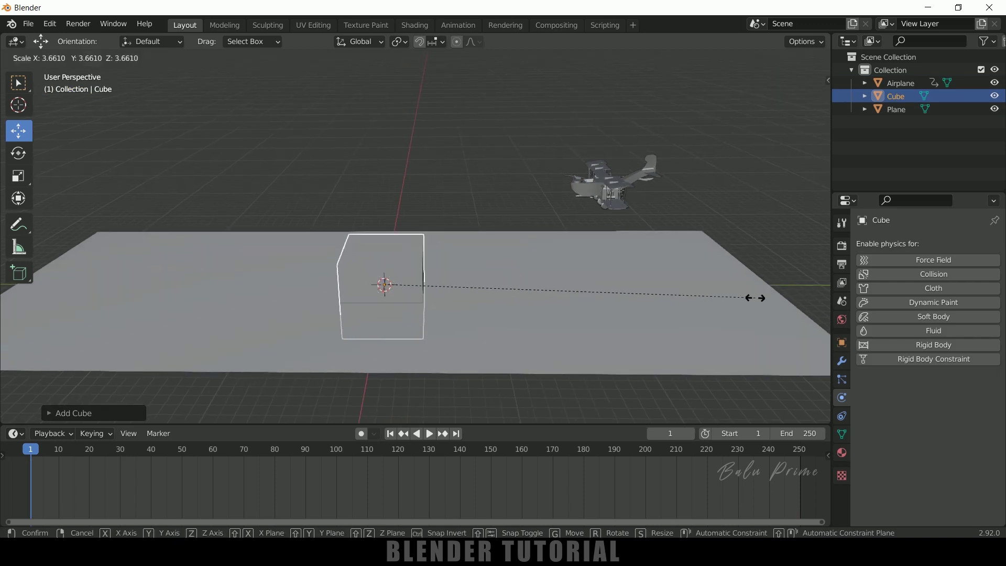
{"action": "left_click", "coordinate": [778, 298]}
- In Right view, raise the cube onto the ground plane and shift it toward the airplane
{"action": "key", "text": "KP_3"}
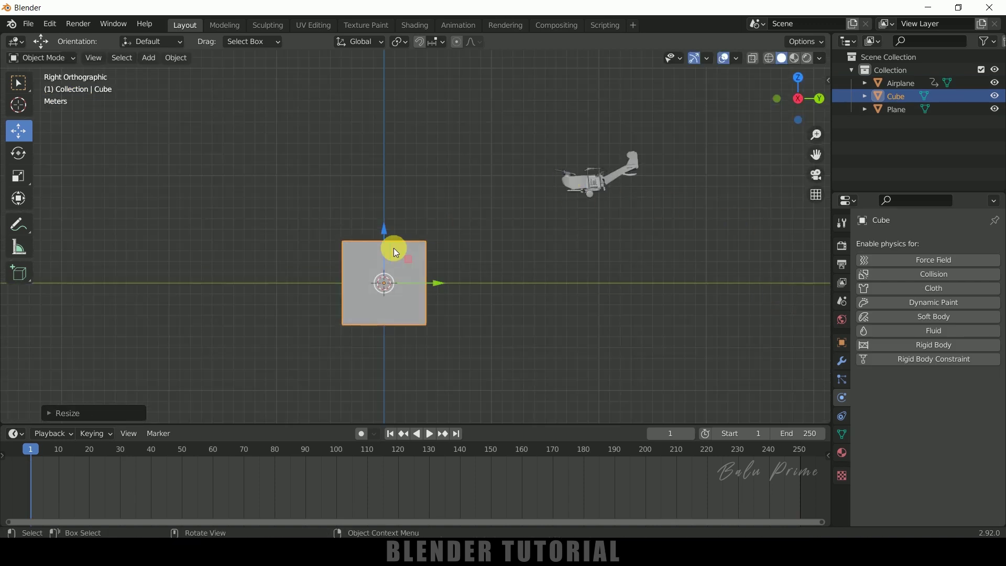
{"action": "left_click_drag", "start_coordinate": [387, 235], "coordinate": [388, 188]}
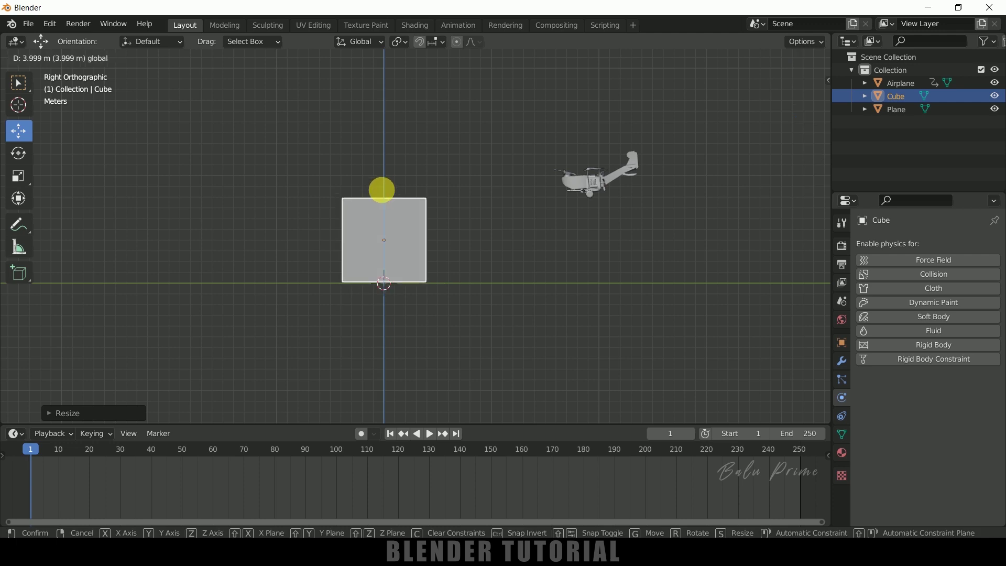
{"action": "right_click", "coordinate": [382, 193]}
{"action": "left_click_drag", "start_coordinate": [441, 234], "coordinate": [502, 249]}
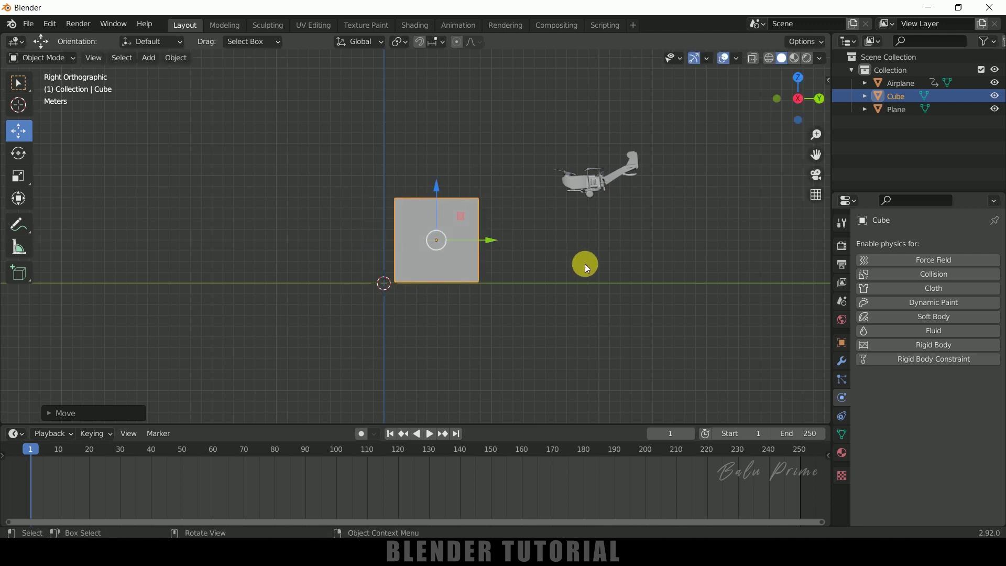
{"action": "middle_click_drag", "start_coordinate": [584, 265], "coordinate": [561, 327]}
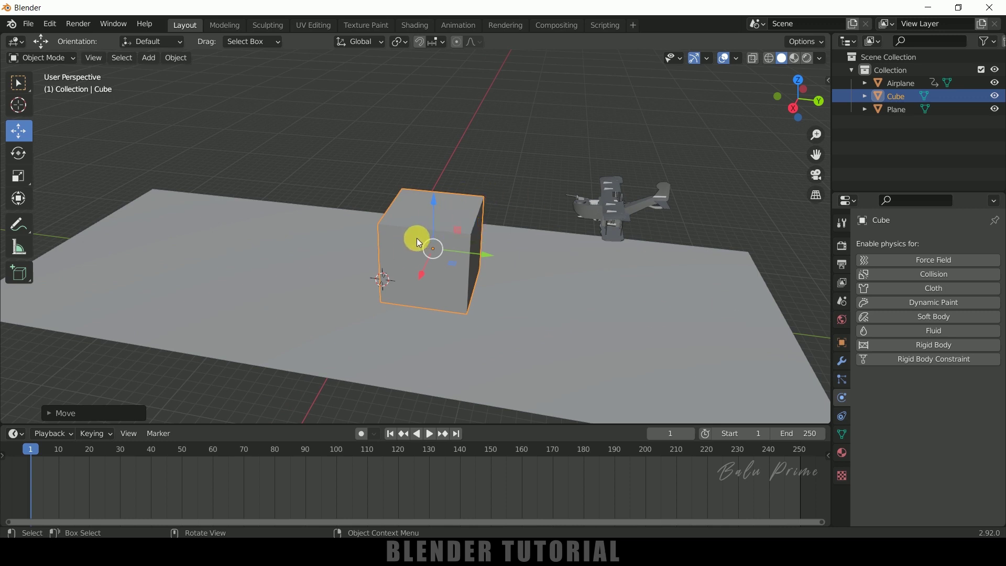
{"action": "left_click", "coordinate": [501, 130]}
{"action": "left_click", "coordinate": [430, 212]}
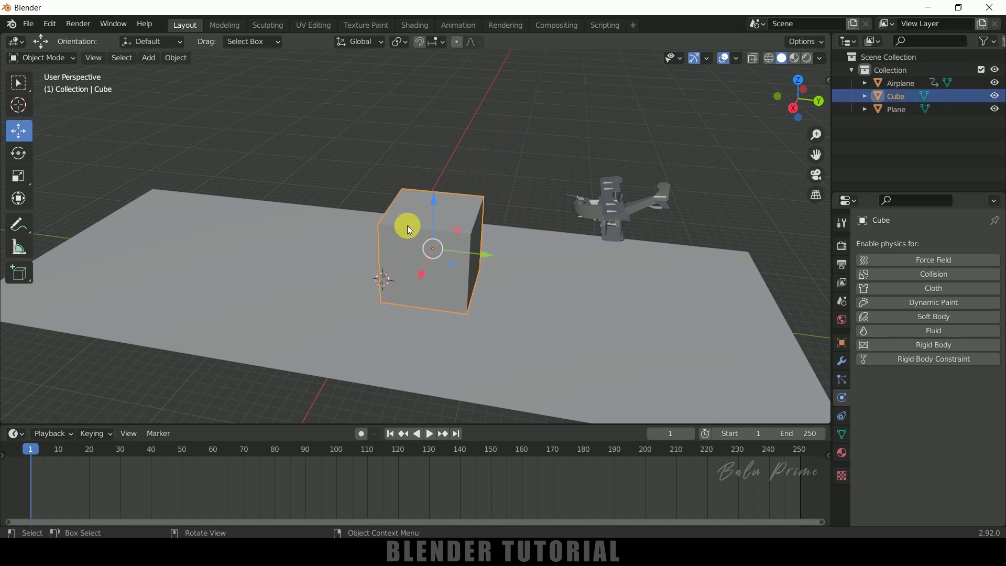
{"action": "left_click", "coordinate": [919, 345]}
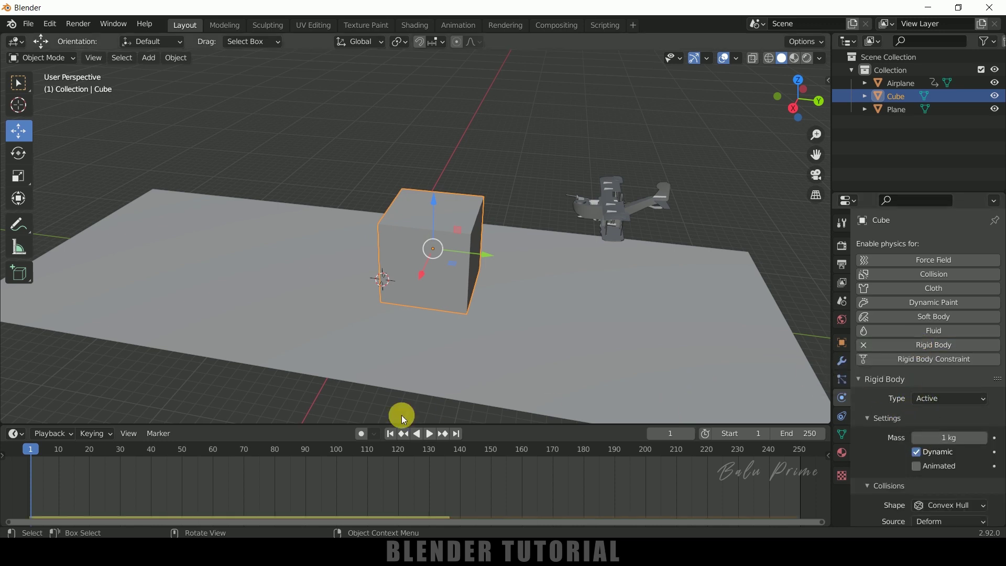
{"action": "left_click", "coordinate": [425, 435]}
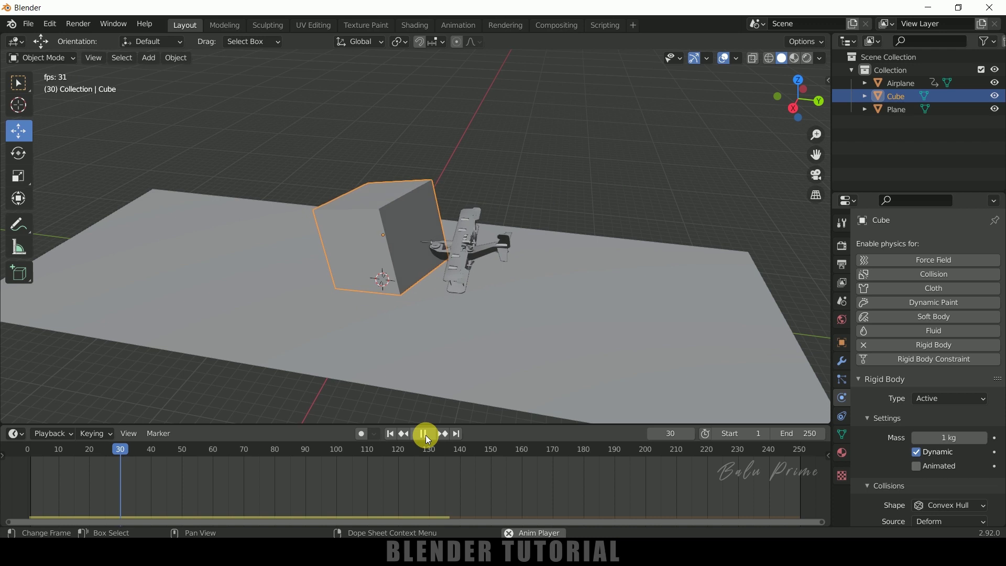
{"action": "left_click", "coordinate": [425, 435]}
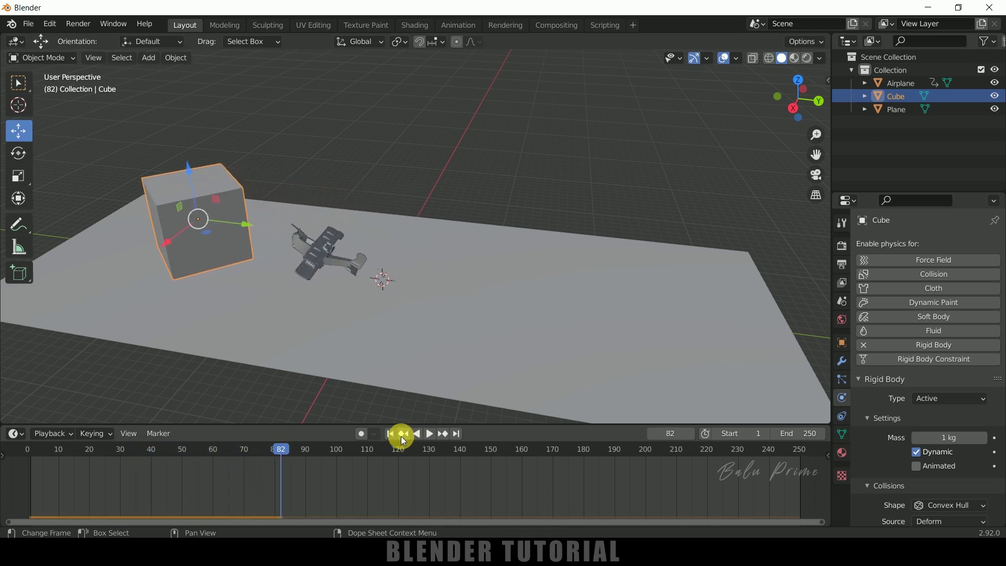
{"action": "left_click", "coordinate": [392, 436]}
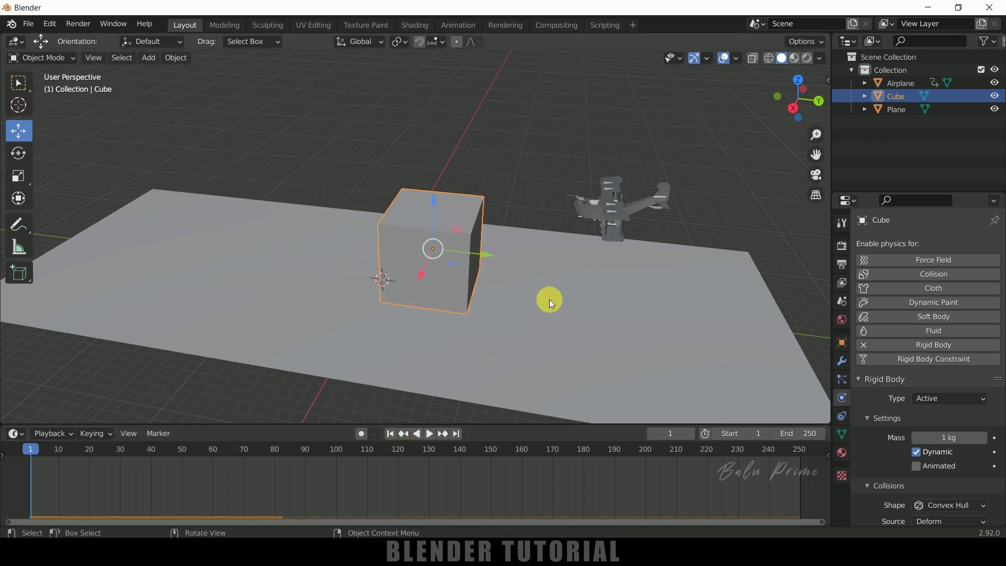
{"action": "left_click", "coordinate": [917, 347]}
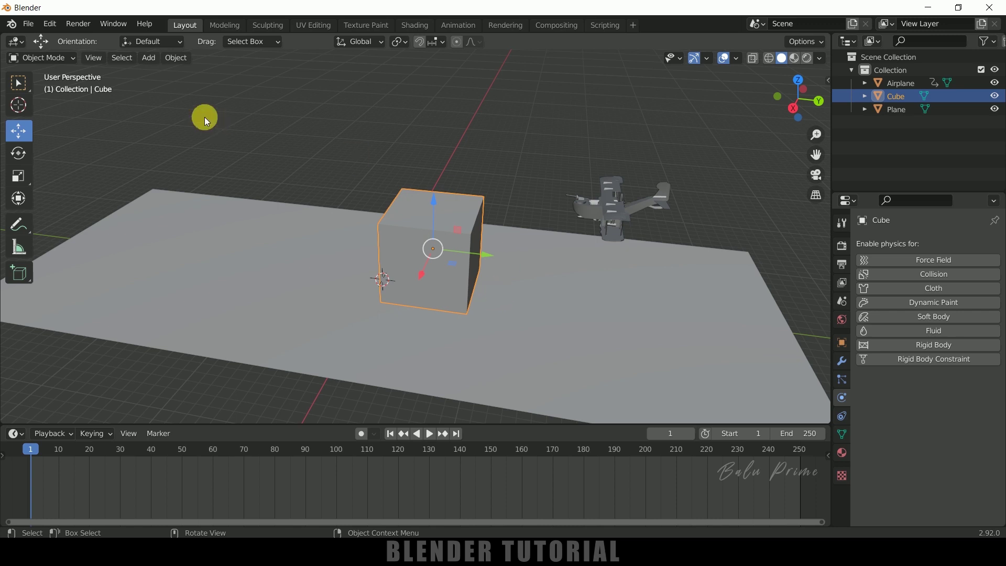
- Enable the Object: Cell Fracture add-on in Preferences, save the preferences and close the window
{"action": "left_click", "coordinate": [50, 24]}
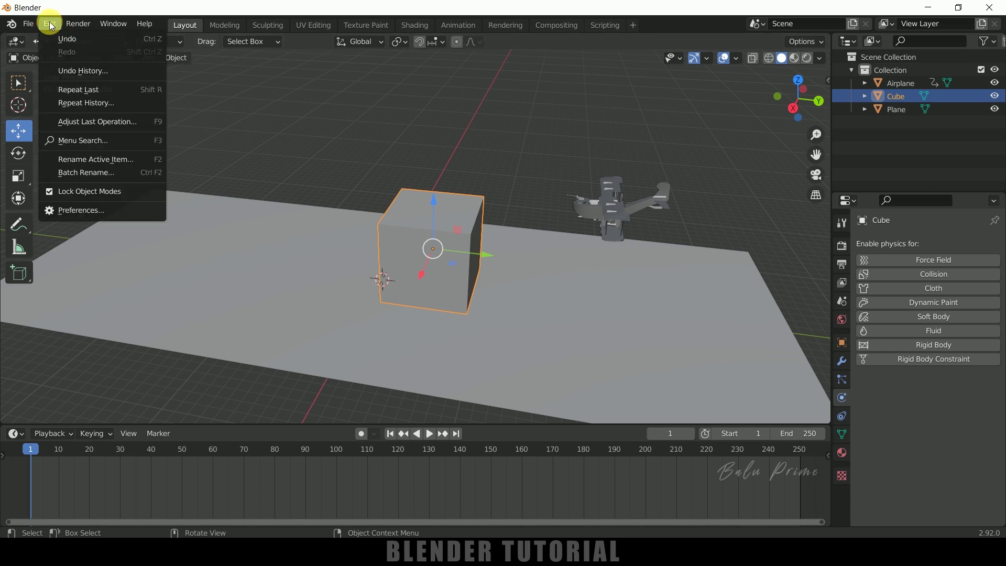
{"action": "left_click", "coordinate": [76, 210]}
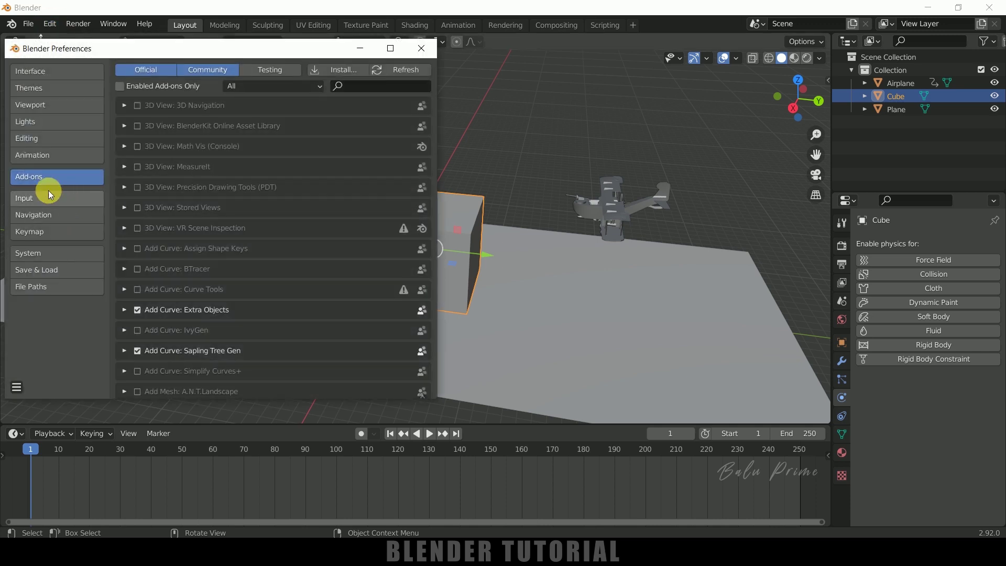
{"action": "left_click", "coordinate": [384, 92]}
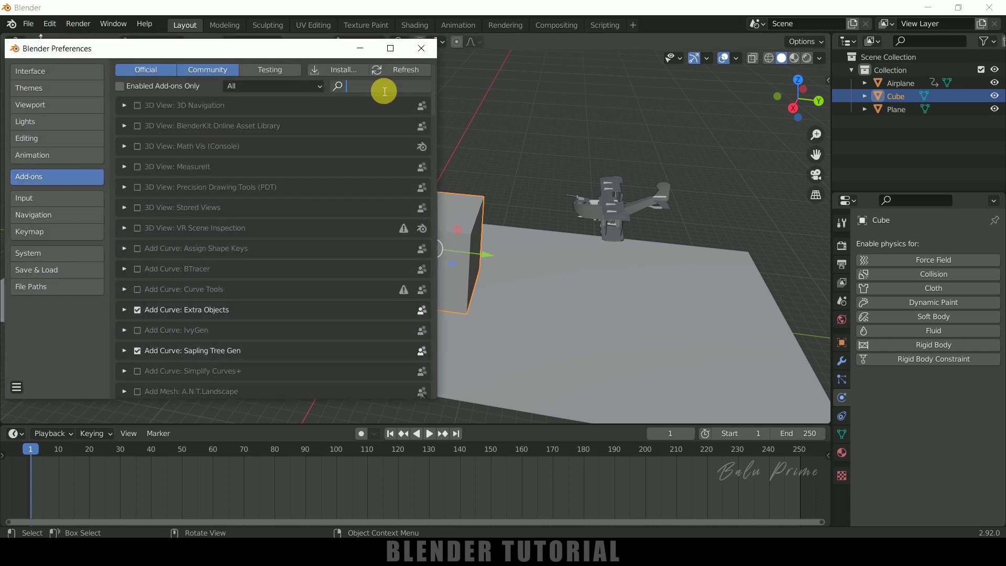
{"action": "type", "text": "cell"}
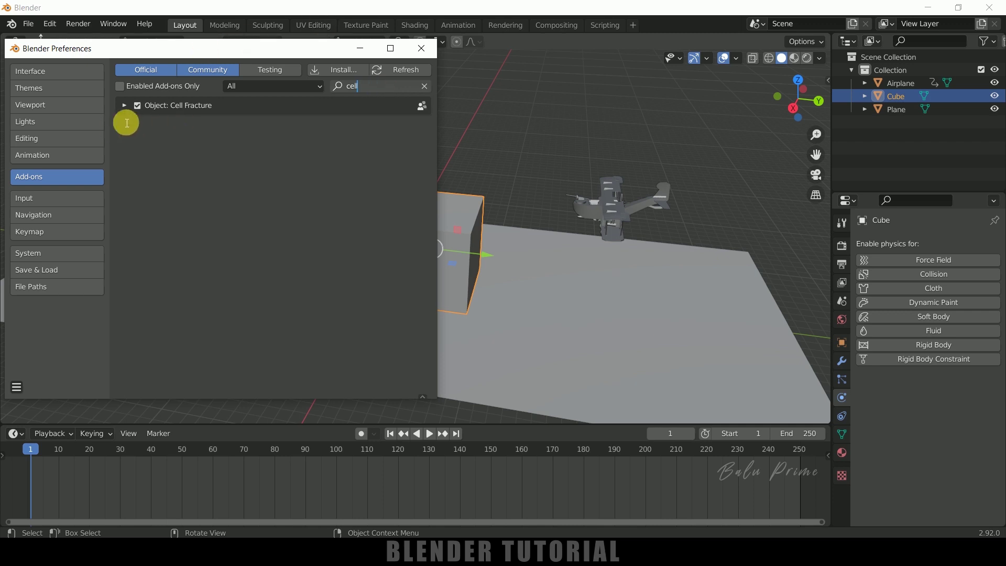
{"action": "key", "text": "Return"}
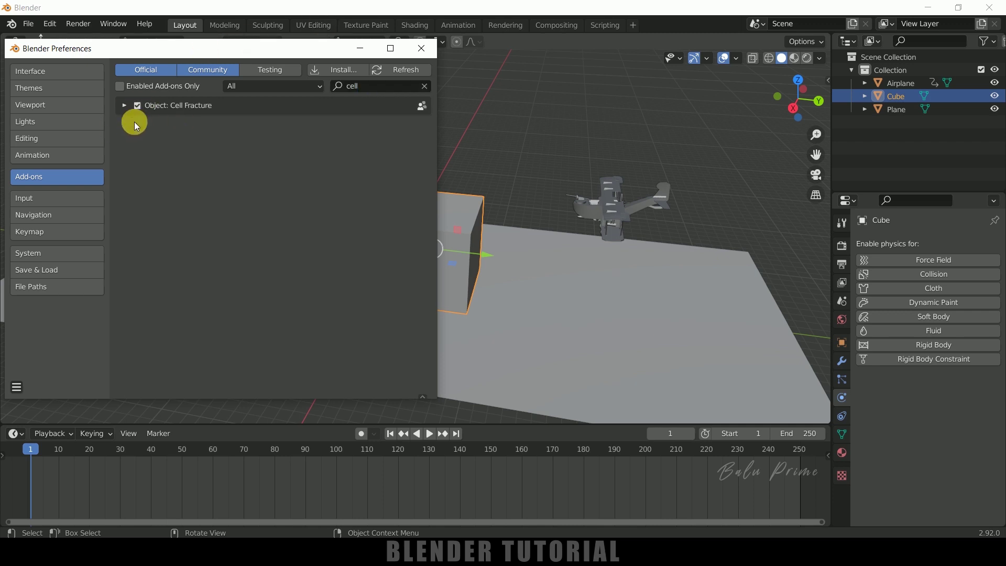
{"action": "left_click", "coordinate": [17, 387]}
{"action": "left_click", "coordinate": [52, 354]}
{"action": "left_click", "coordinate": [422, 49]}
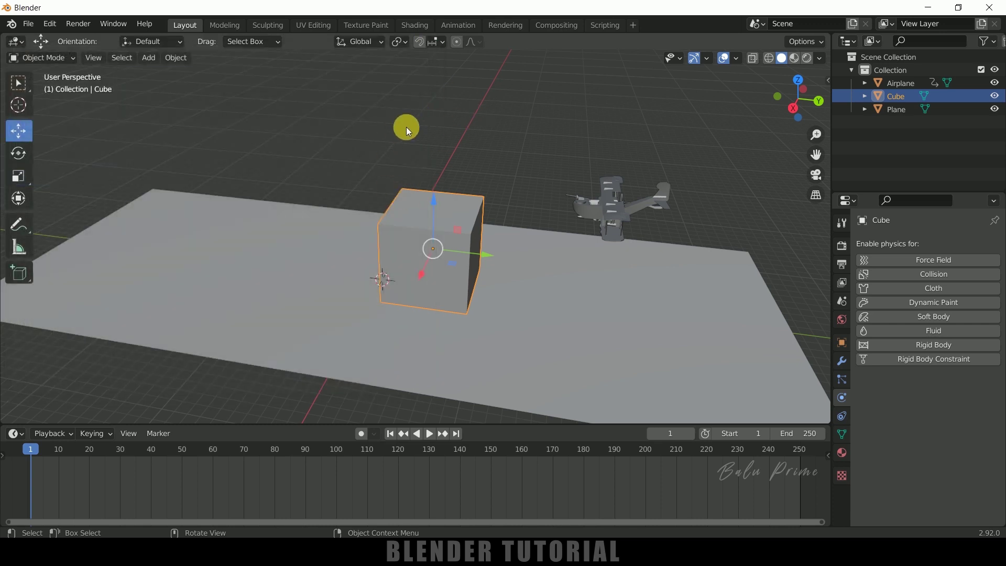
- Subdivide the Cube's mesh twice in Edit Mode into a dense grid, then return to Object Mode
{"action": "middle_click_drag", "start_coordinate": [495, 139], "coordinate": [488, 144]}
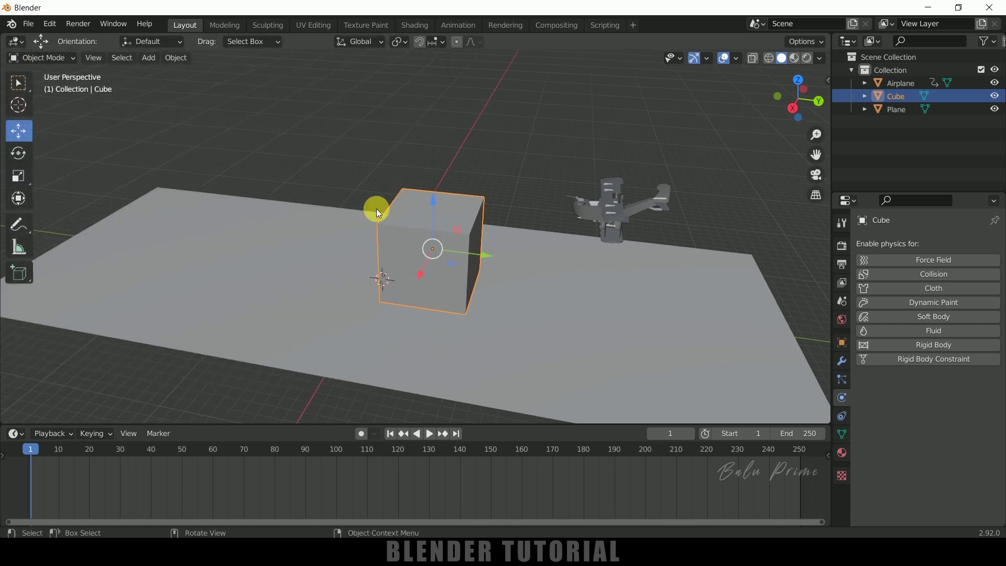
{"action": "key", "text": "Tab"}
{"action": "right_click", "coordinate": [417, 228]}
{"action": "left_click", "coordinate": [418, 228]}
{"action": "right_click", "coordinate": [417, 228]}
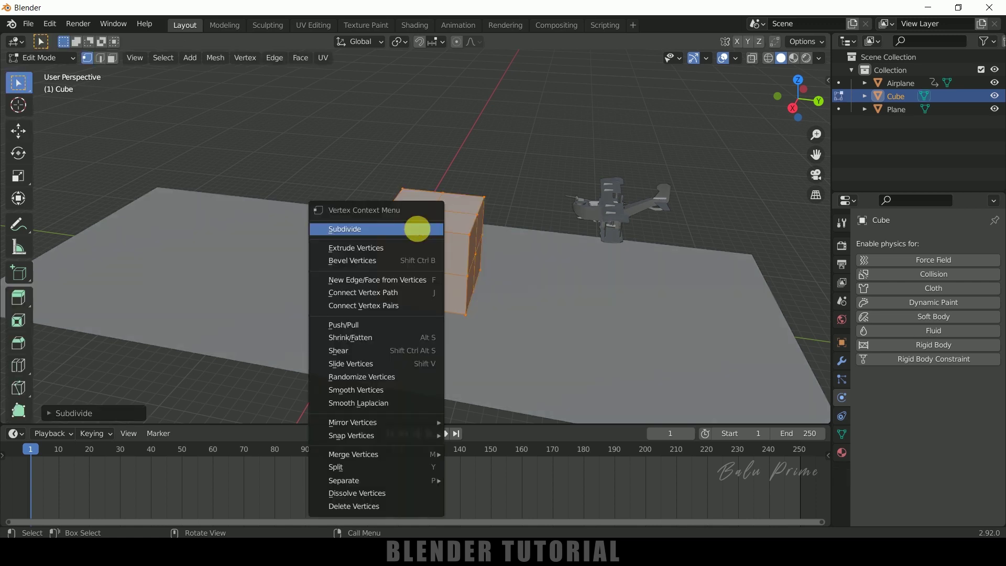
{"action": "left_click", "coordinate": [417, 229]}
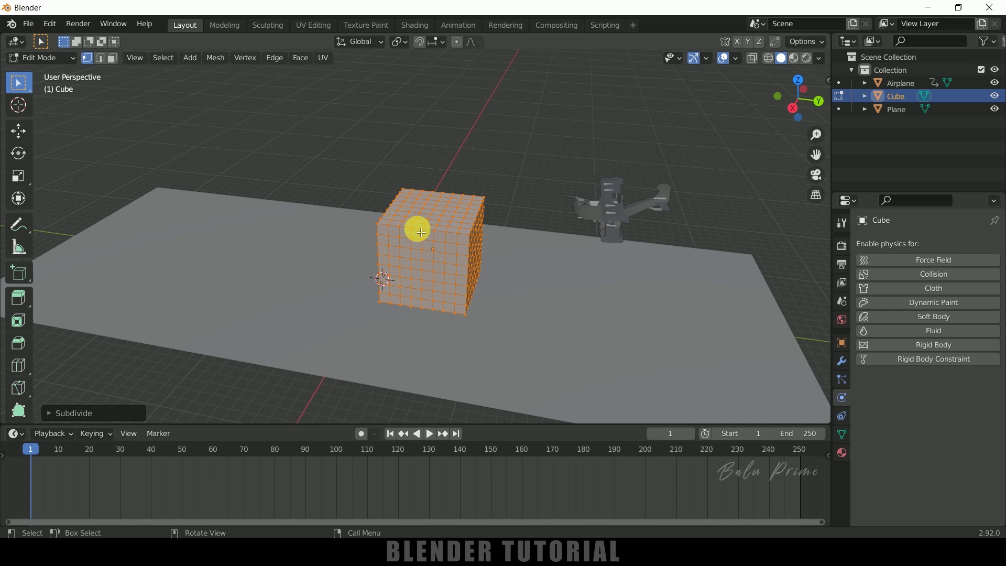
{"action": "key", "text": "Tab"}
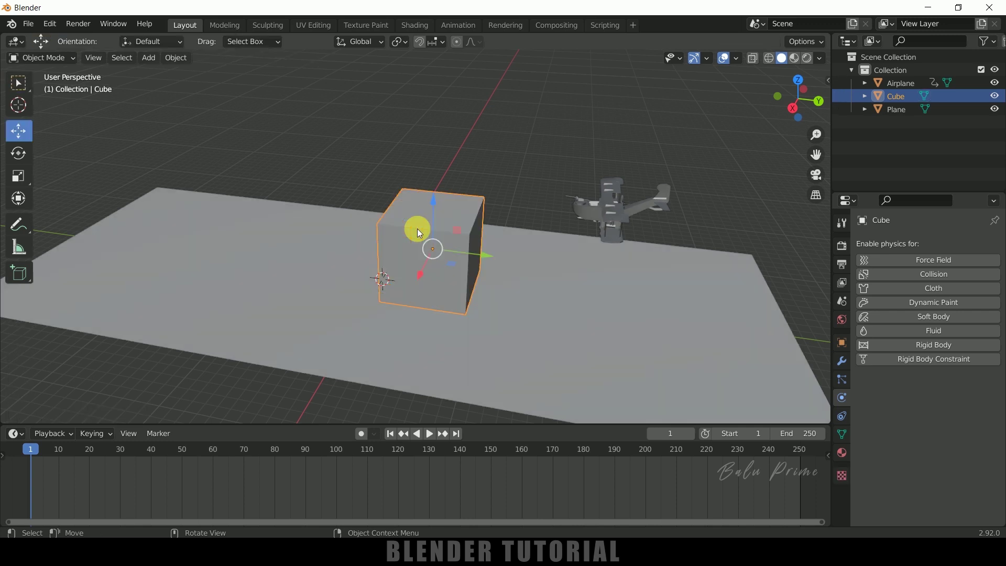
- Run Quick Effects > Cell Fracture on the Cube with default settings (source limit 100)
{"action": "left_click", "coordinate": [175, 58]}
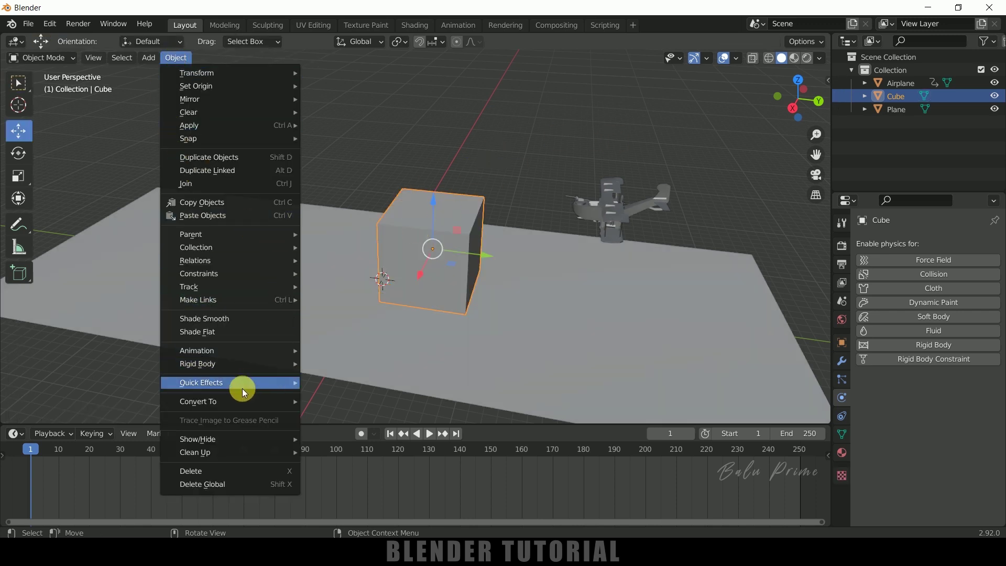
{"action": "mouse_move", "coordinate": [229, 385]}
{"action": "left_click", "coordinate": [346, 437]}
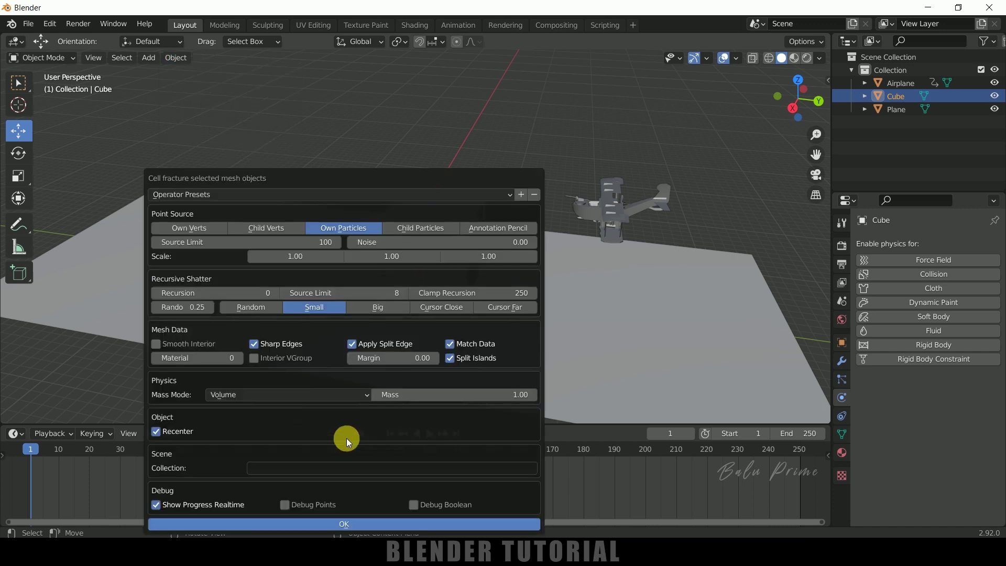
{"action": "left_click_drag", "start_coordinate": [365, 184], "coordinate": [418, 86]}
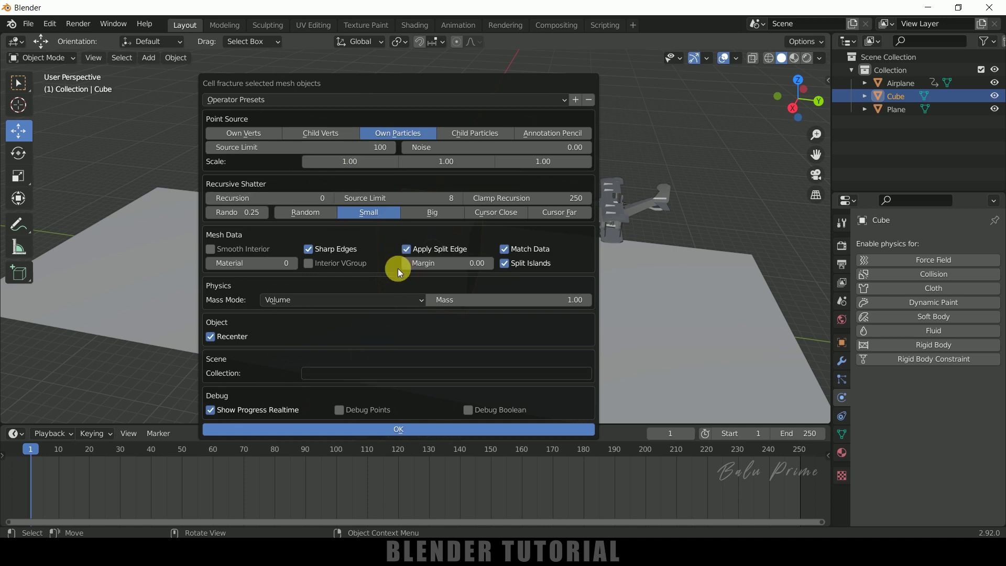
{"action": "left_click", "coordinate": [412, 431]}
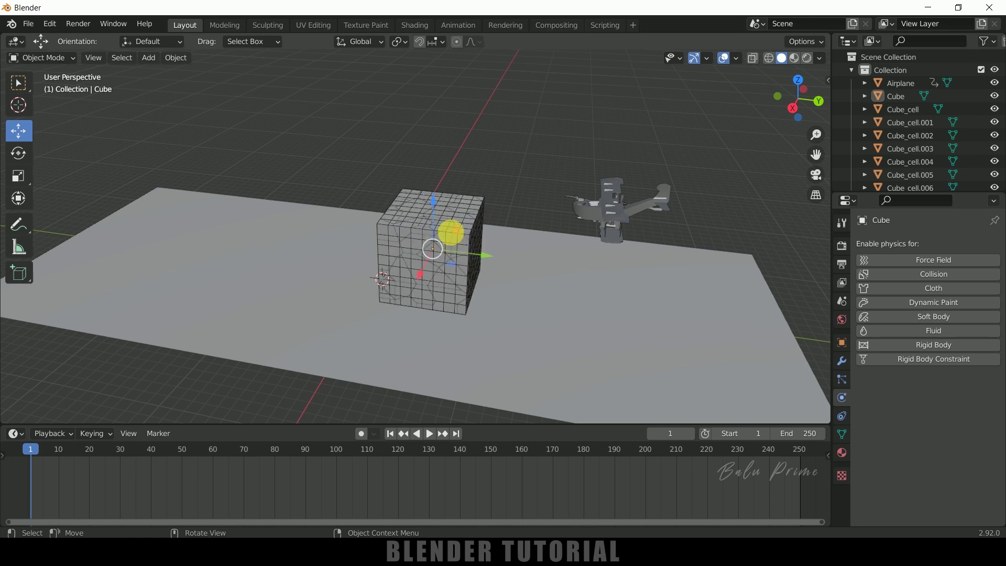
- Delete the original unfractured Cube, then select a fractured cell and the ground plane
{"action": "left_click", "coordinate": [894, 96]}
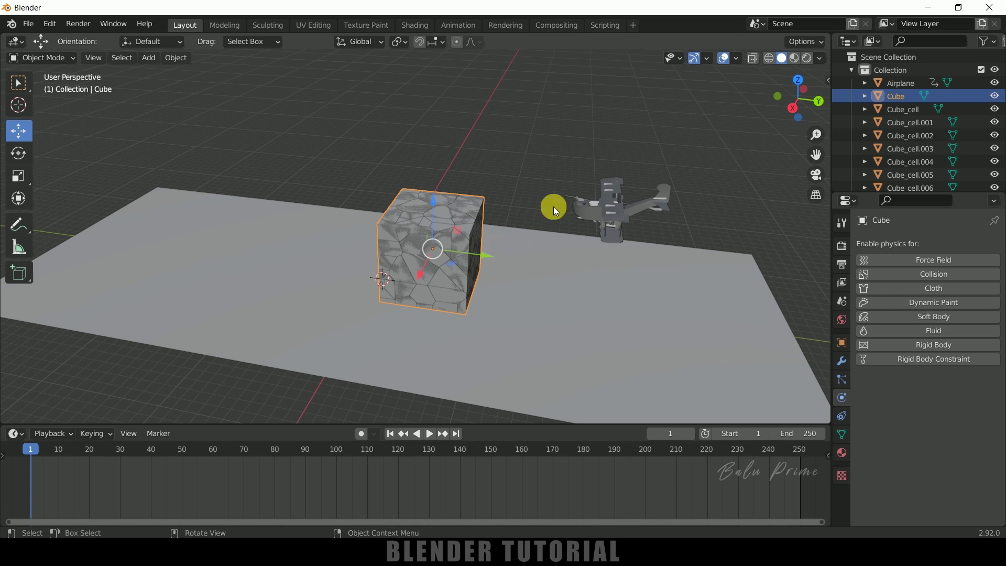
{"action": "key", "text": "Delete"}
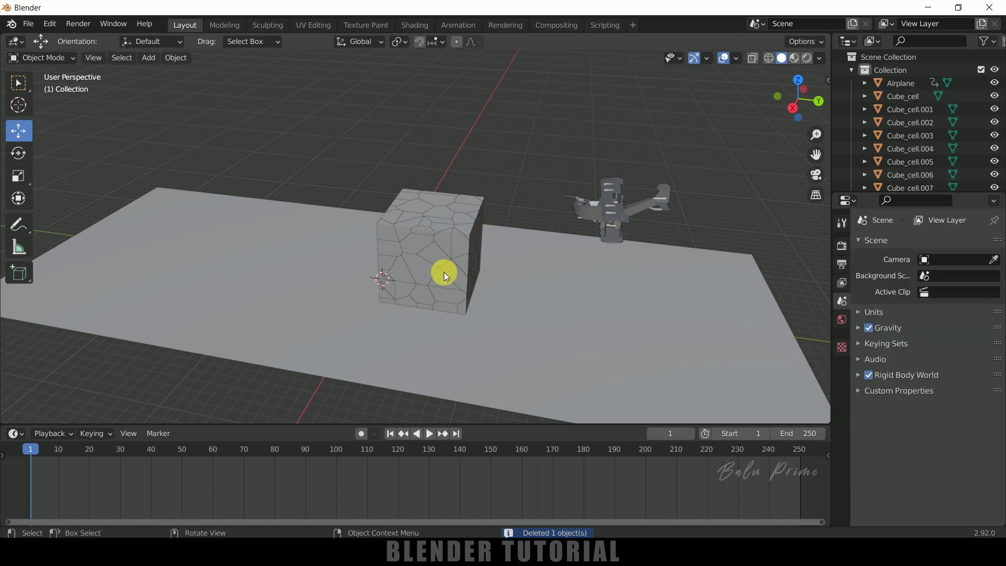
{"action": "left_click", "coordinate": [427, 272]}
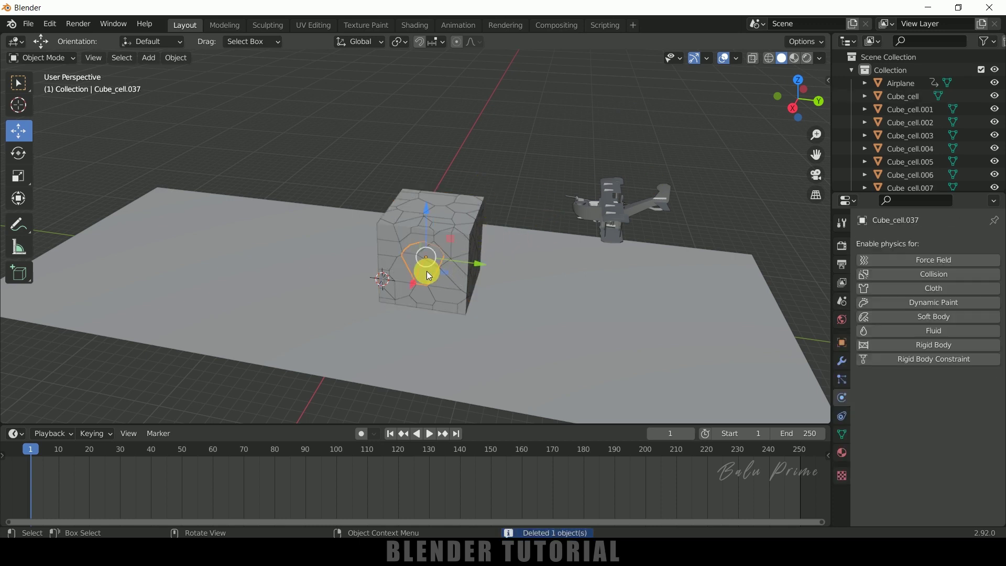
{"action": "left_click", "coordinate": [671, 290]}
{"action": "scroll", "coordinate": [989, 137], "scroll_direction": "down", "scroll_amount": 10}
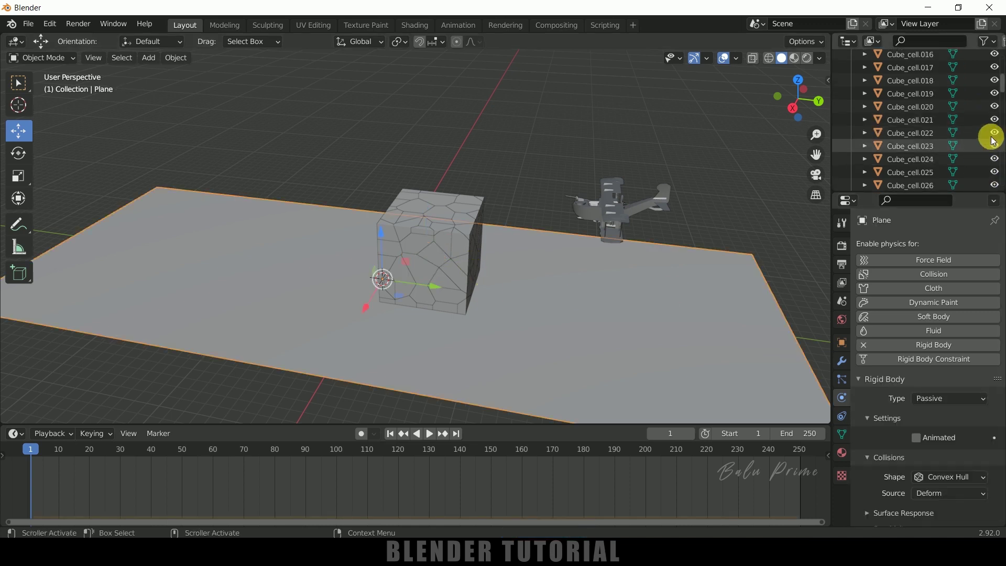
- Hide the ground plane and add Active rigid body physics to Cube_cell.037
{"action": "scroll", "coordinate": [999, 93], "scroll_direction": "down", "scroll_amount": 15}
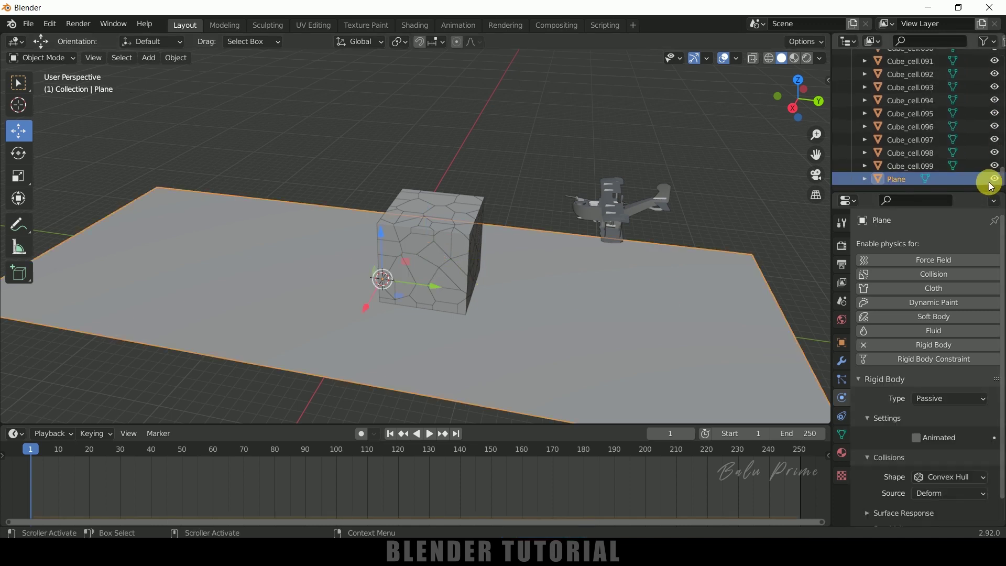
{"action": "left_click", "coordinate": [995, 179]}
{"action": "left_click", "coordinate": [362, 278]}
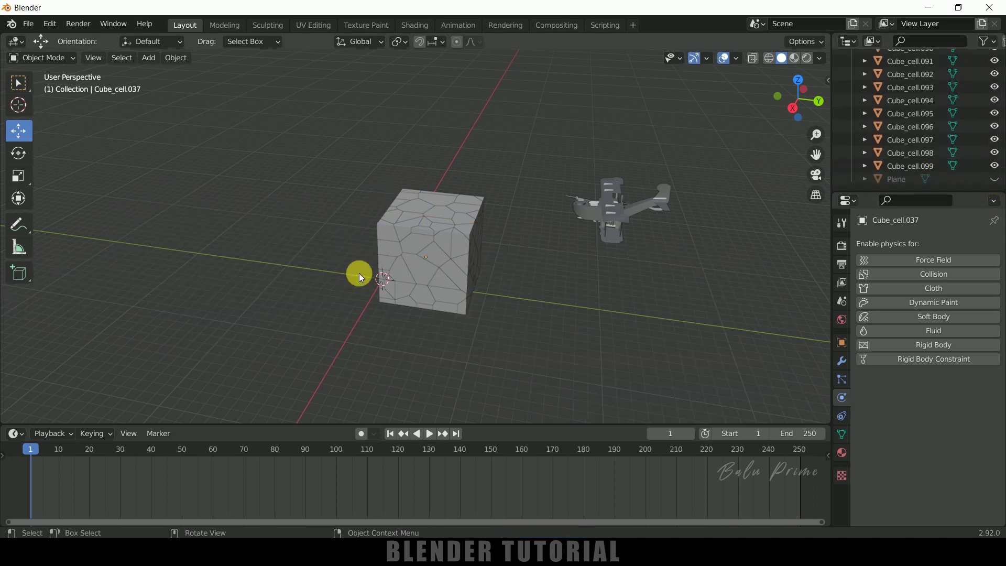
{"action": "left_click", "coordinate": [422, 270]}
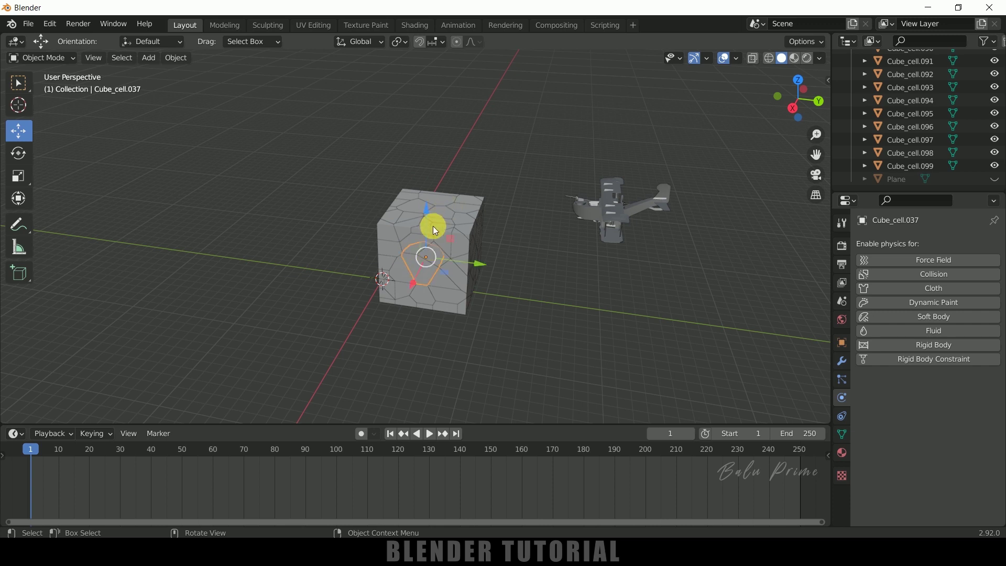
{"action": "left_click", "coordinate": [922, 346]}
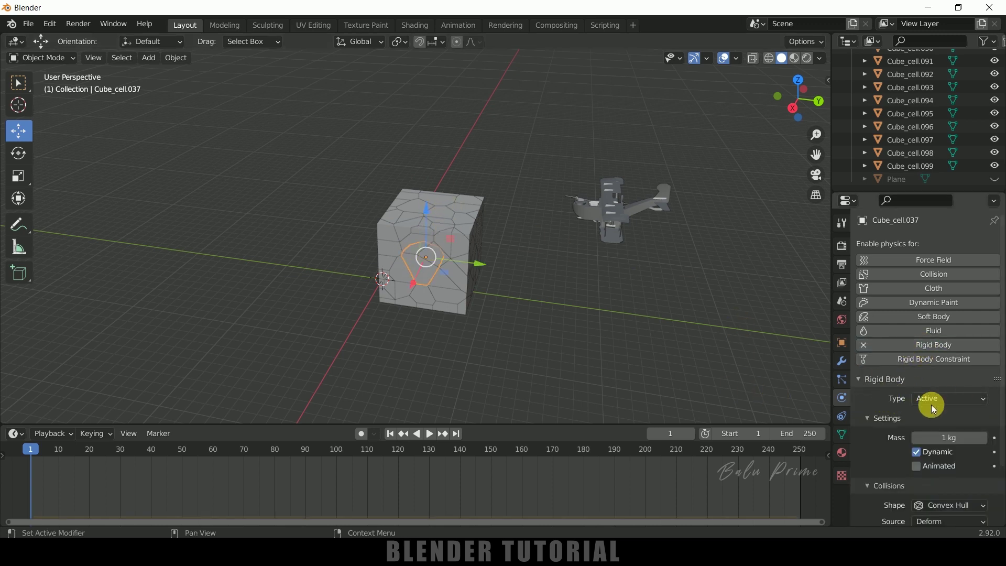
- Play the animation to test the physics, then stop and return to frame 1
{"action": "left_click", "coordinate": [430, 435]}
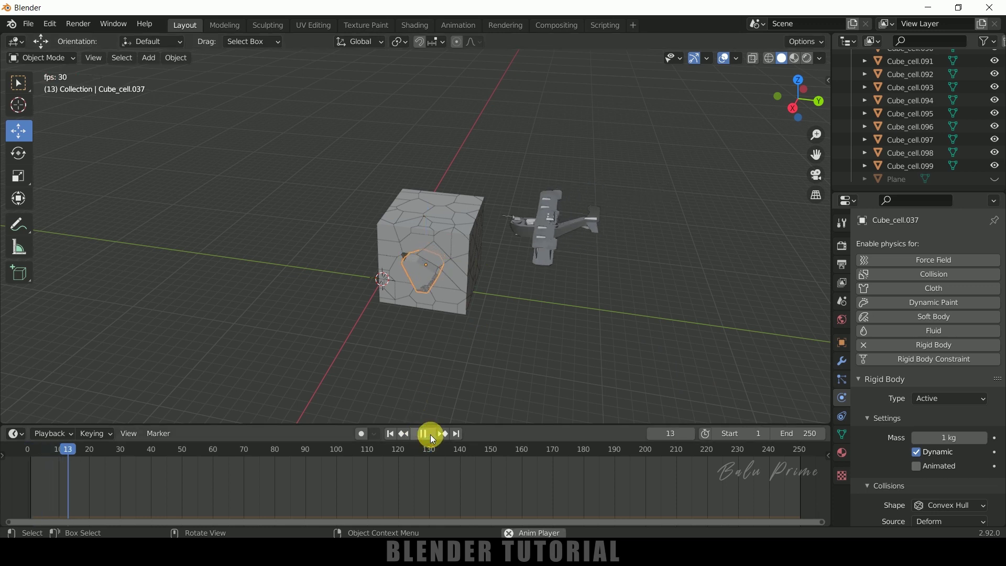
{"action": "left_click", "coordinate": [428, 435]}
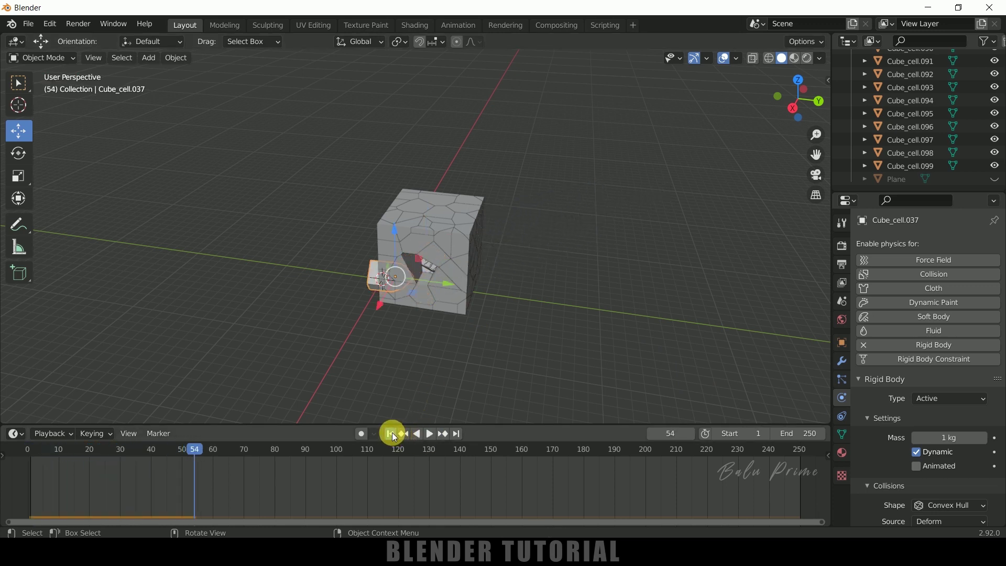
{"action": "key", "text": "shift+Left"}
{"action": "left_click", "coordinate": [434, 260]}
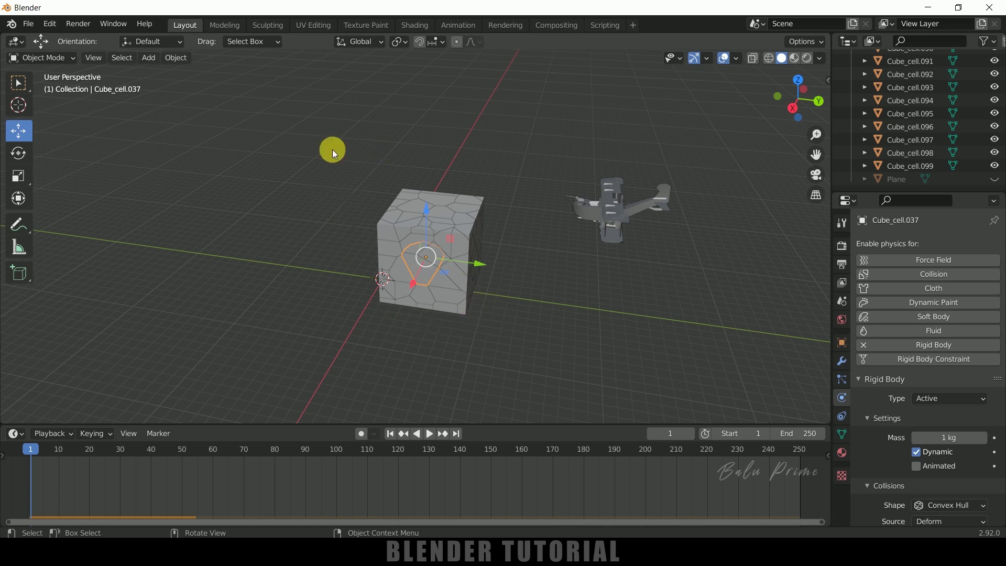
- Box-select all Cube_cell pieces and copy the active piece's rigid body settings to them
{"action": "key", "text": "b"}
{"action": "left_click_drag", "start_coordinate": [332, 149], "coordinate": [515, 358]}
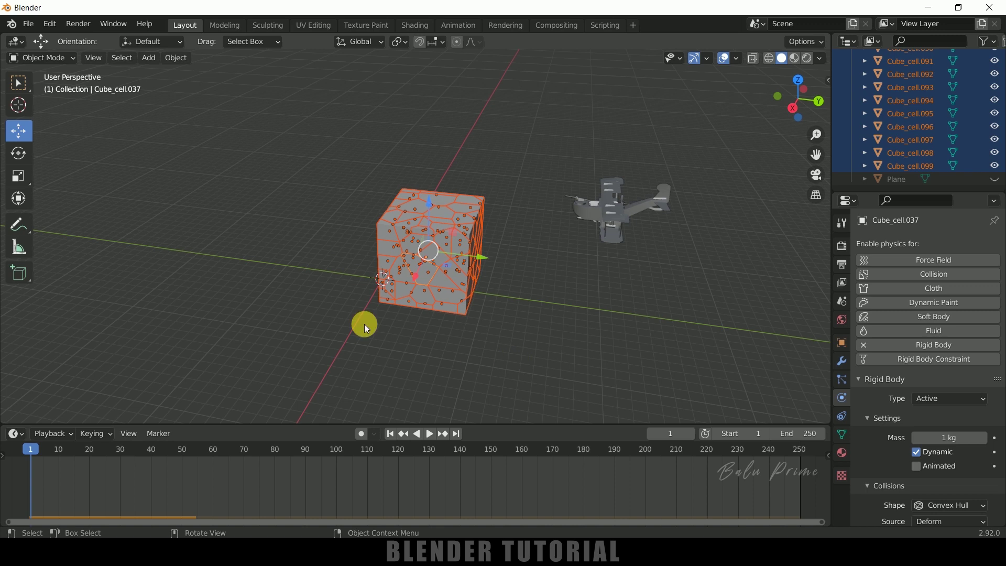
{"action": "left_click", "coordinate": [175, 58]}
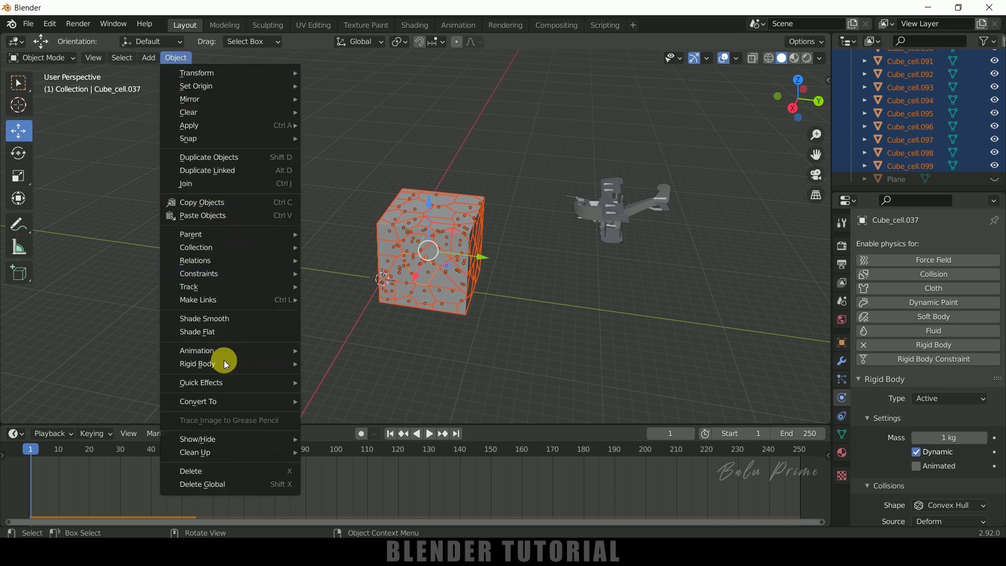
{"action": "mouse_move", "coordinate": [221, 368]}
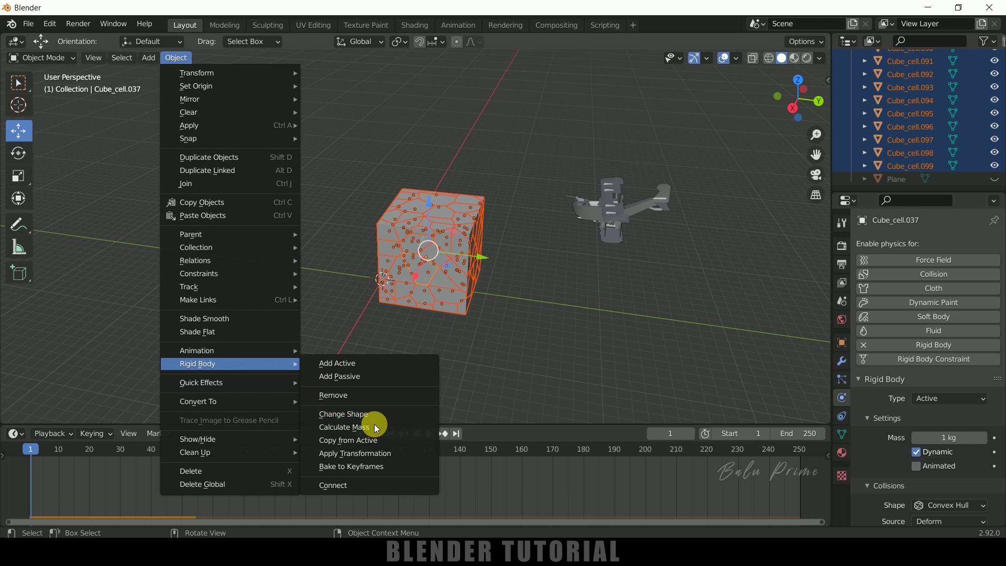
{"action": "left_click", "coordinate": [353, 442]}
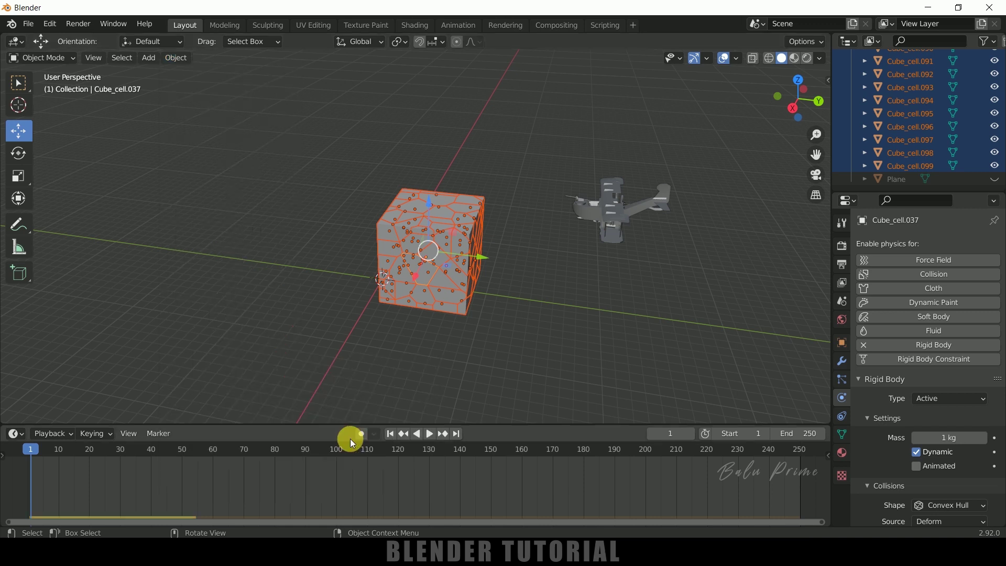
- Play the shattering simulation, stop at frame 92, and rewind to frame 1
{"action": "left_click", "coordinate": [429, 434]}
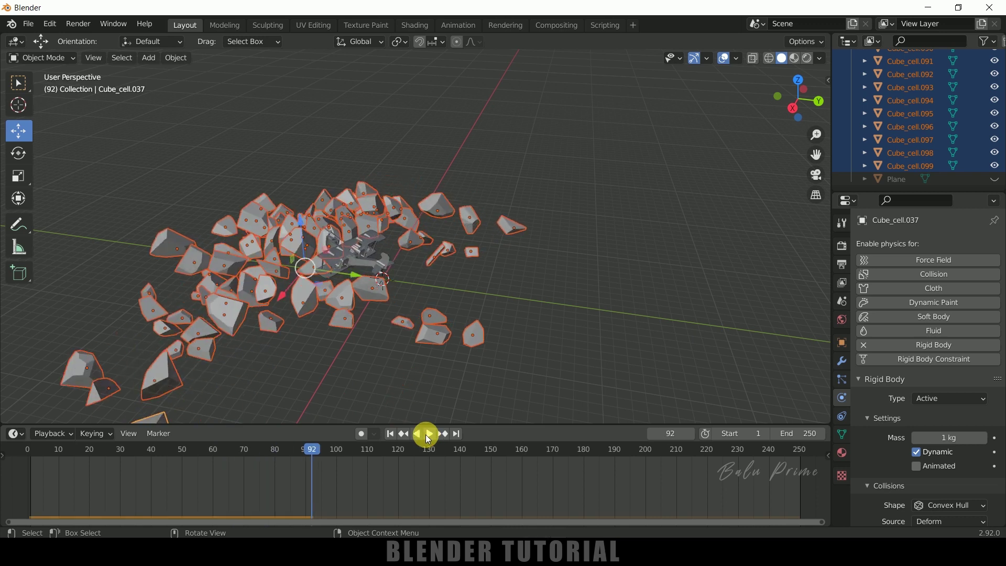
{"action": "left_click", "coordinate": [427, 434]}
{"action": "left_click", "coordinate": [389, 433]}
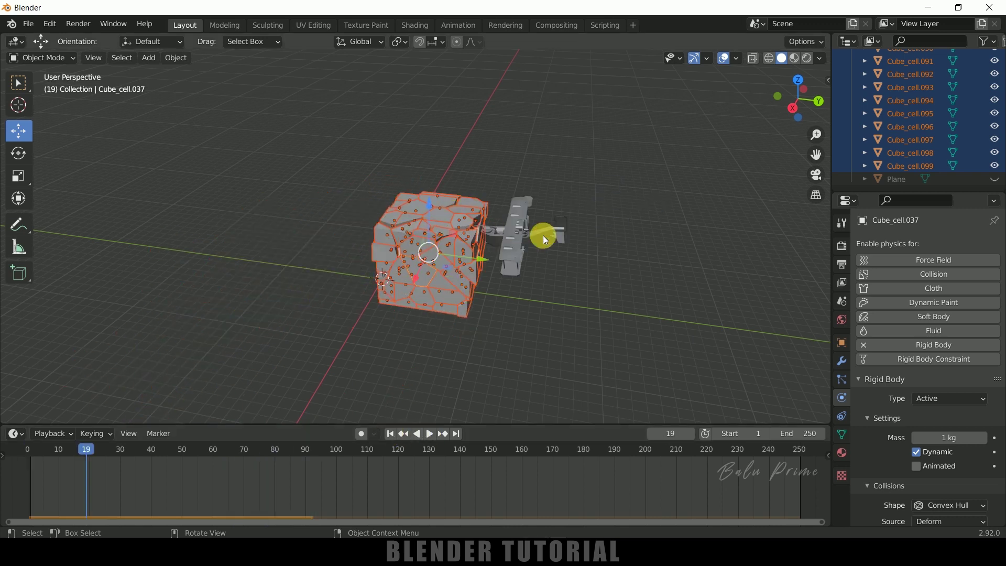
{"action": "left_click", "coordinate": [393, 437]}
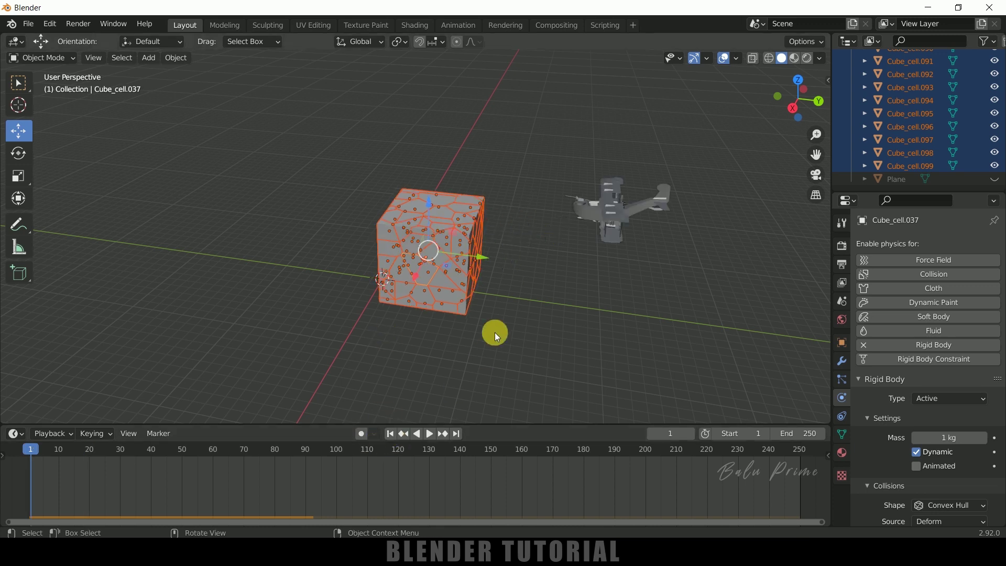
- Turn on Deactivation and Start Deactivated in Cube_cell.037's rigid body Dynamics (linear 0.4, angular 0.5)
{"action": "left_click", "coordinate": [430, 275]}
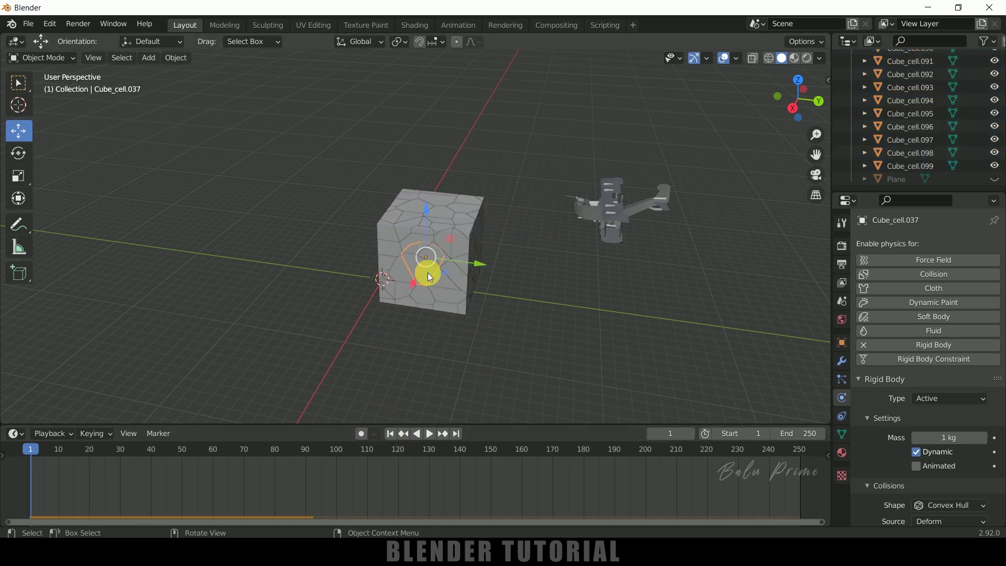
{"action": "scroll", "coordinate": [878, 404], "scroll_direction": "down", "scroll_amount": 3}
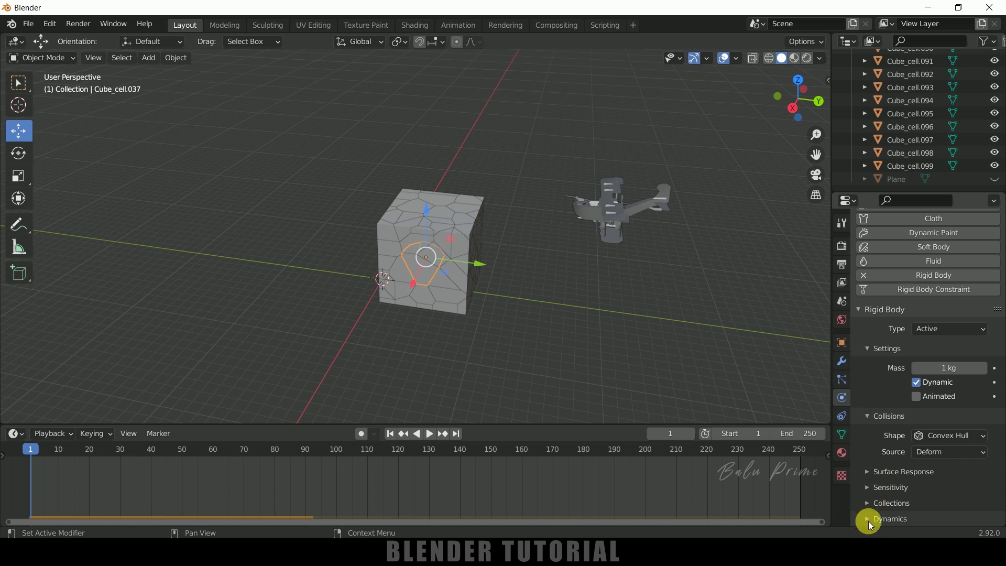
{"action": "left_click", "coordinate": [878, 511]}
{"action": "scroll", "coordinate": [886, 482], "scroll_direction": "down", "scroll_amount": 2}
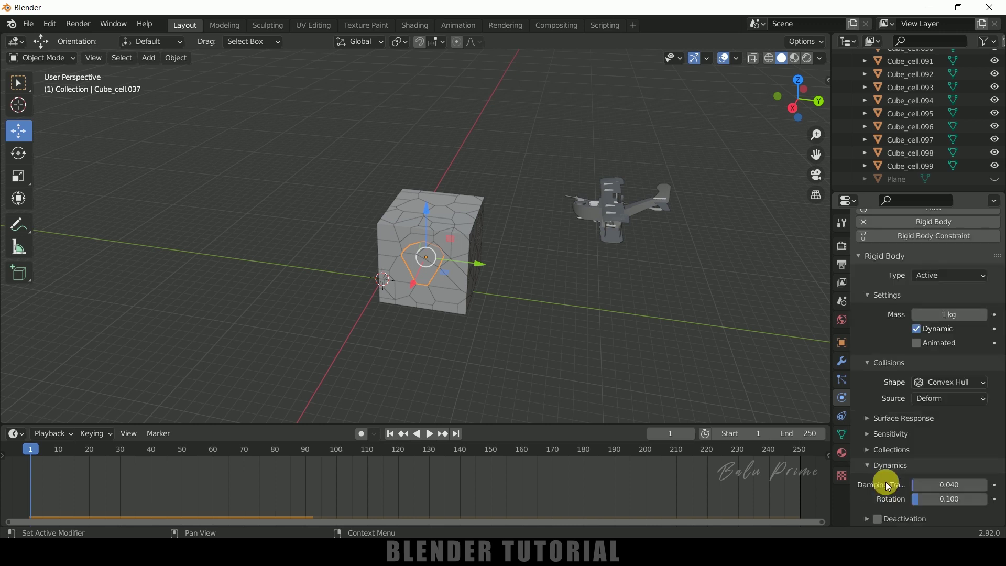
{"action": "left_click", "coordinate": [878, 520]}
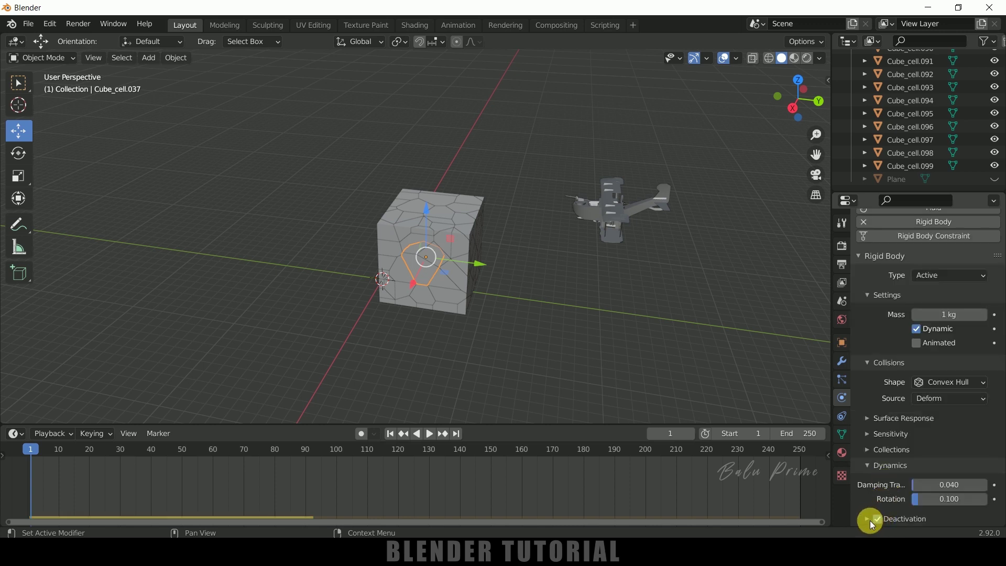
{"action": "left_click", "coordinate": [869, 519]}
{"action": "scroll", "coordinate": [870, 518], "scroll_direction": "down", "scroll_amount": 2}
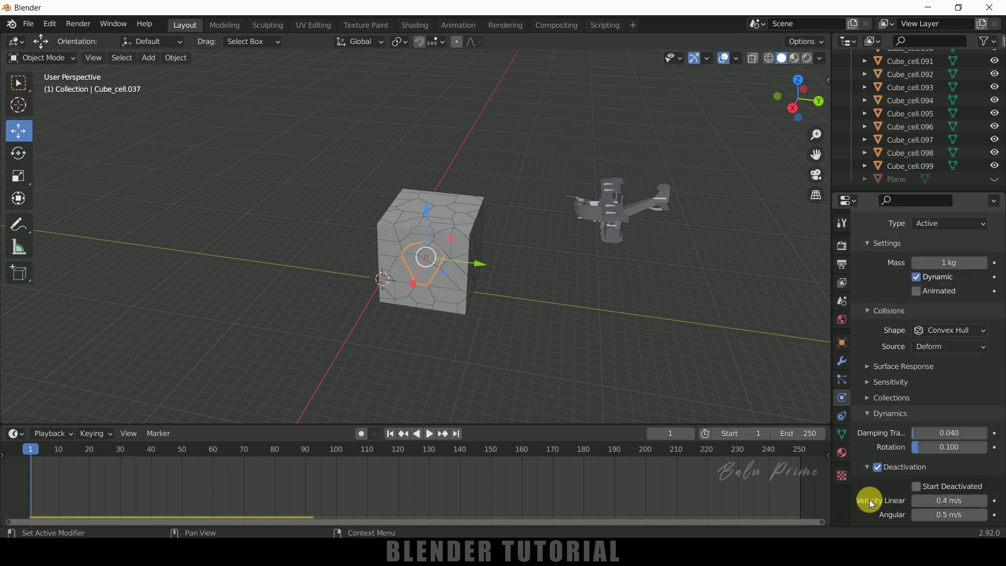
{"action": "left_click", "coordinate": [915, 486]}
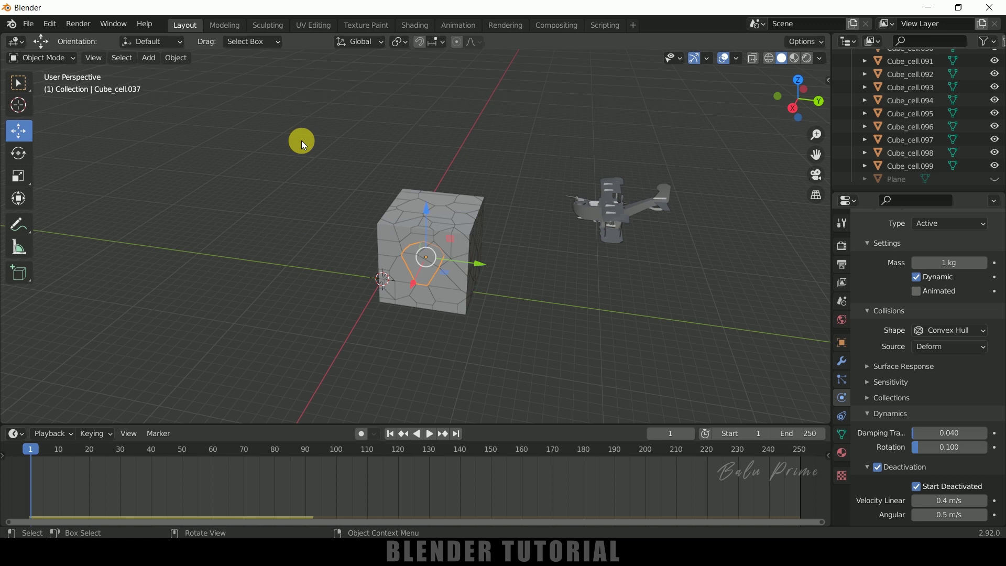
- Box-select all cube cells and copy the active cell's rigid body settings to them
{"action": "key", "text": "b"}
{"action": "left_click_drag", "start_coordinate": [301, 141], "coordinate": [514, 370]}
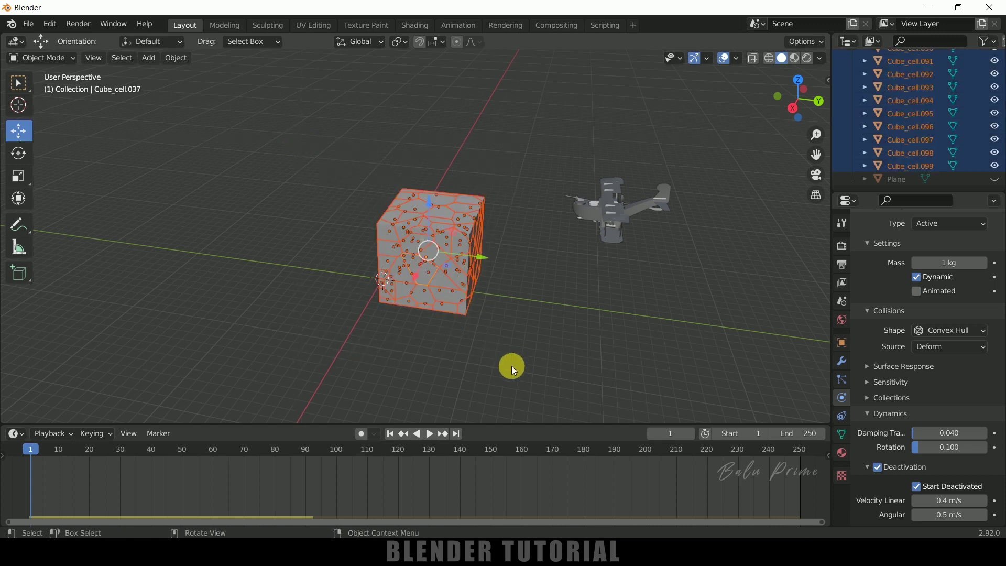
{"action": "left_click", "coordinate": [170, 60]}
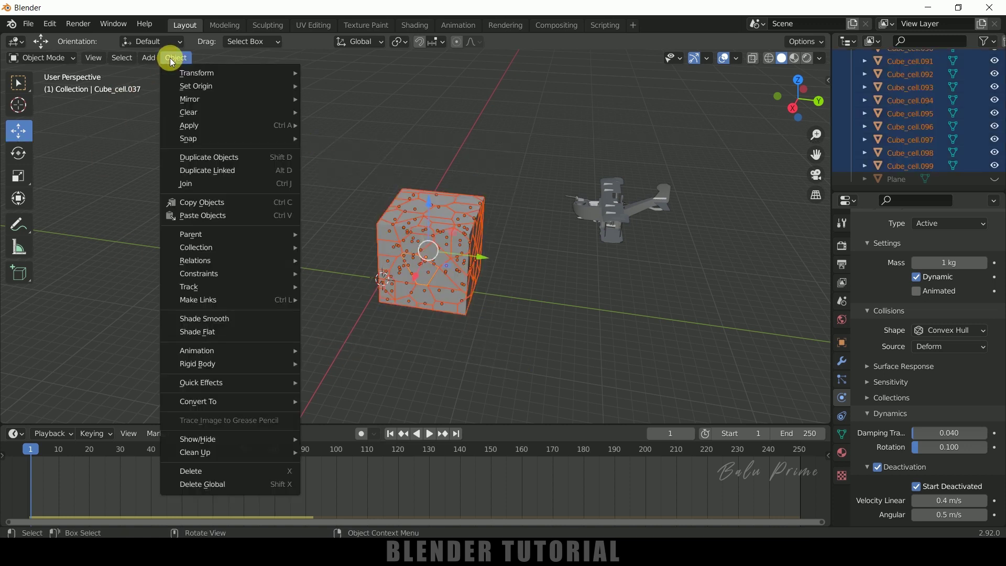
{"action": "mouse_move", "coordinate": [241, 364]}
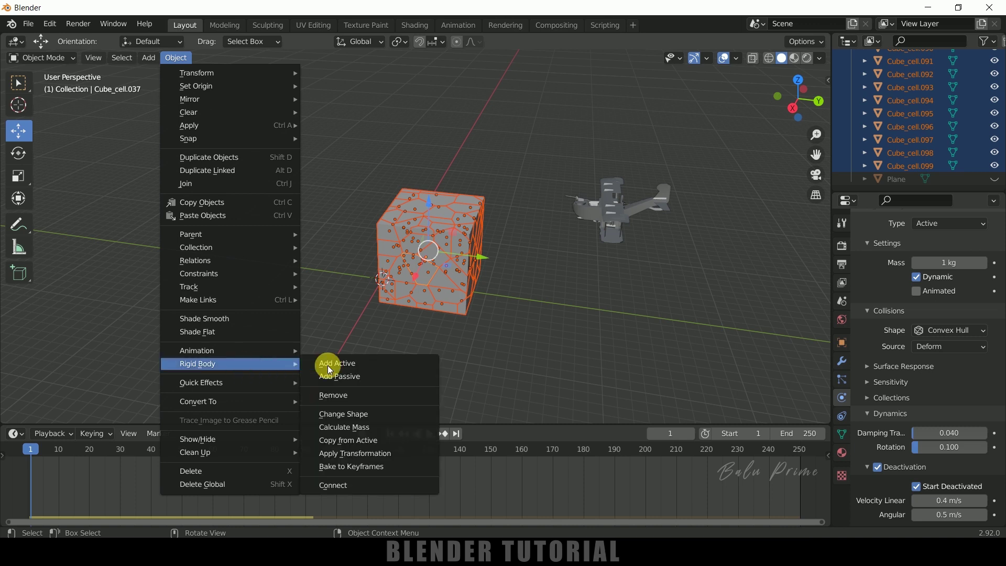
{"action": "left_click", "coordinate": [350, 440]}
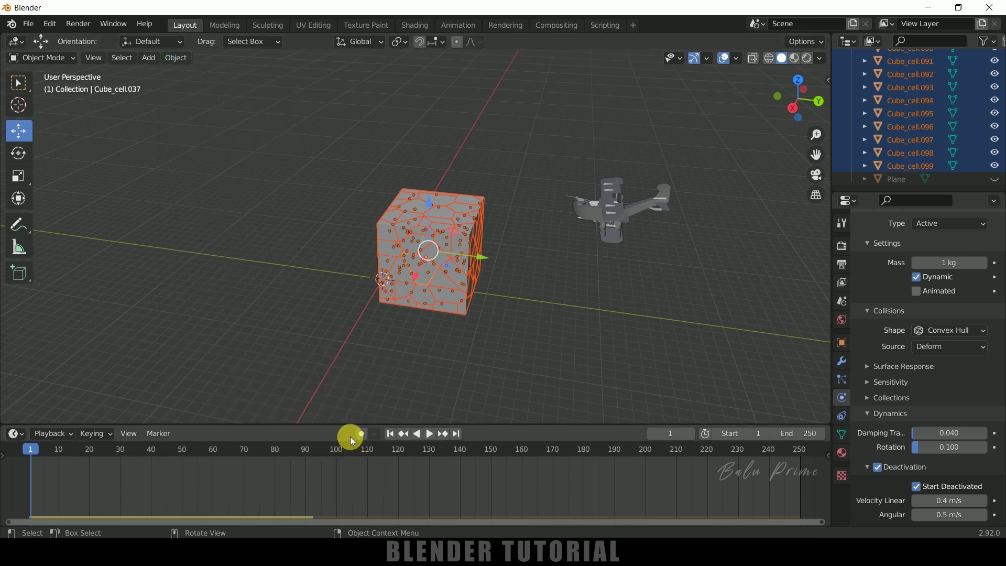
- Test-play the shattering, return to frame 1, deselect all, and select a single cell
{"action": "left_click", "coordinate": [429, 433]}
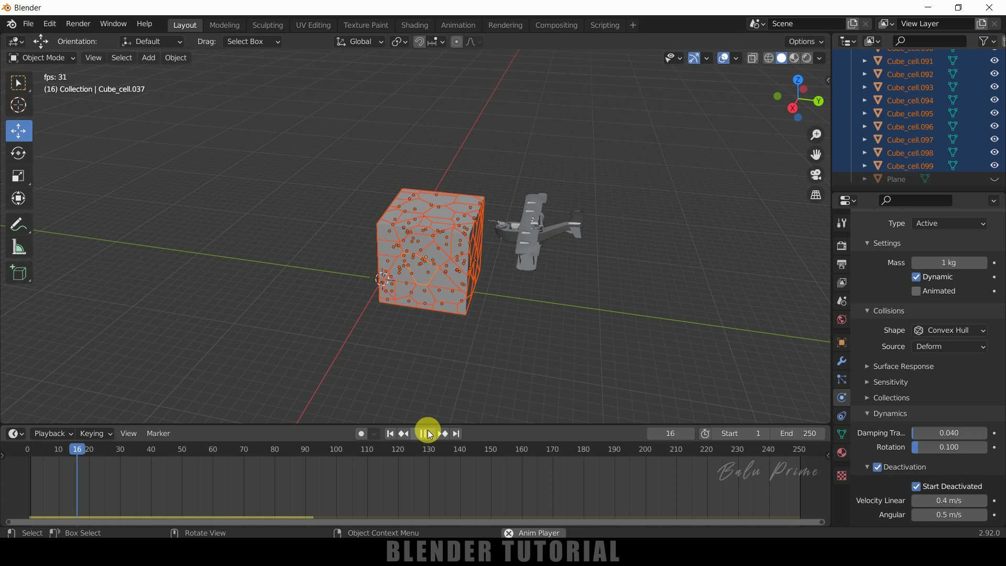
{"action": "left_click", "coordinate": [428, 433]}
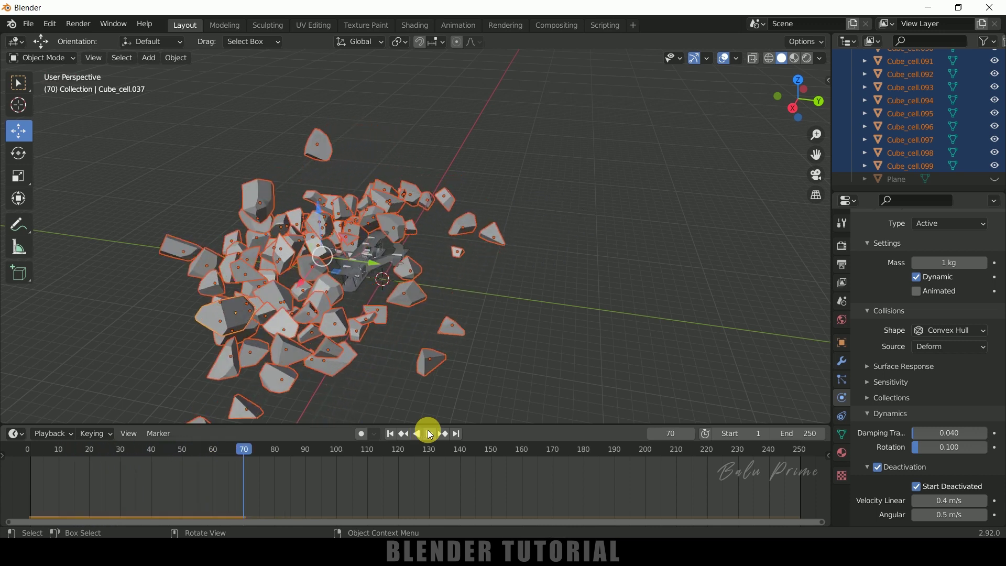
{"action": "left_click", "coordinate": [390, 434]}
{"action": "left_click", "coordinate": [463, 398]}
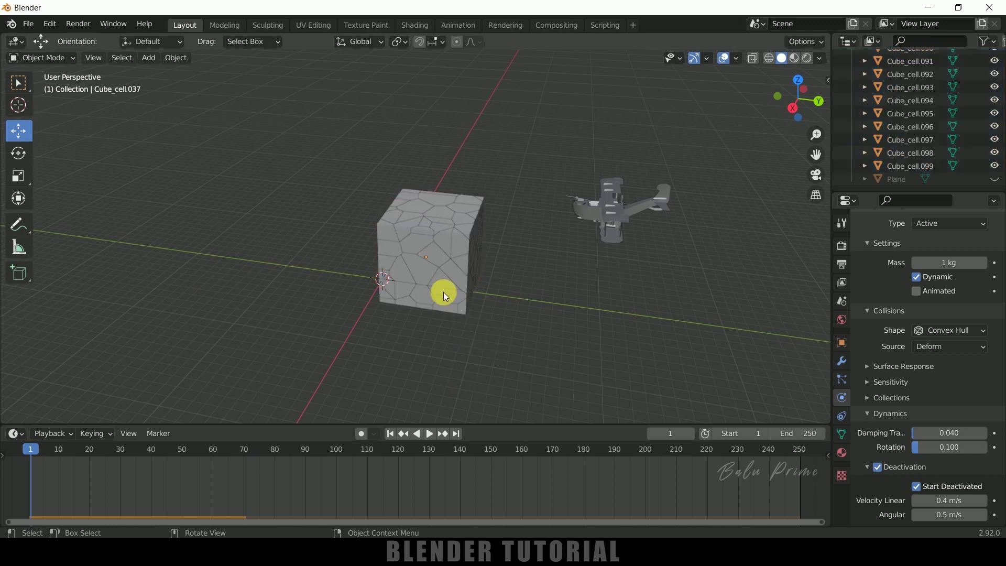
{"action": "left_click", "coordinate": [422, 272]}
- Inspect several cells' rigid body mass, ending with Cube_cell.013 as the active cell
{"action": "left_click", "coordinate": [393, 247]}
{"action": "left_click", "coordinate": [448, 251]}
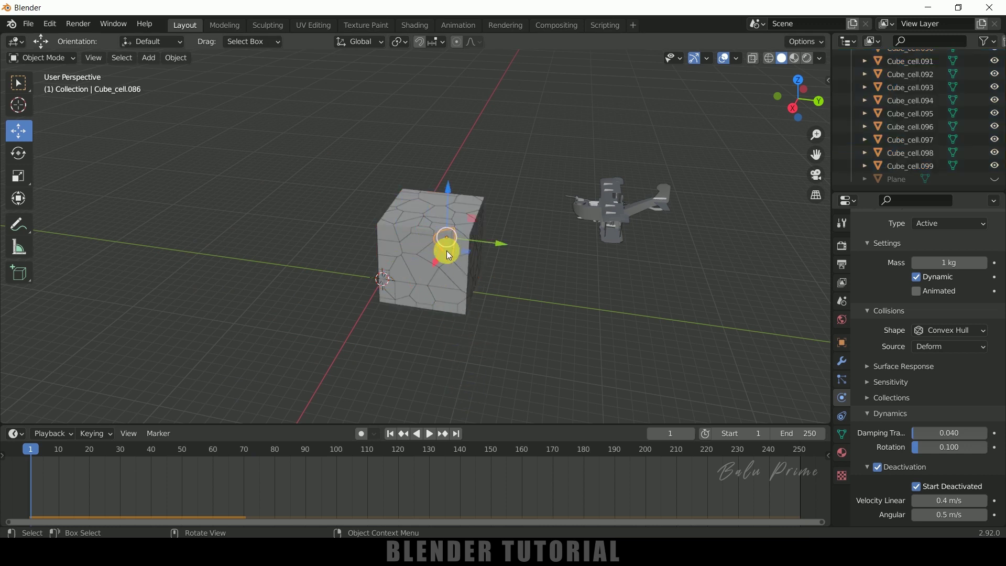
{"action": "left_click", "coordinate": [441, 281]}
{"action": "scroll", "coordinate": [901, 350], "scroll_direction": "up", "scroll_amount": 4}
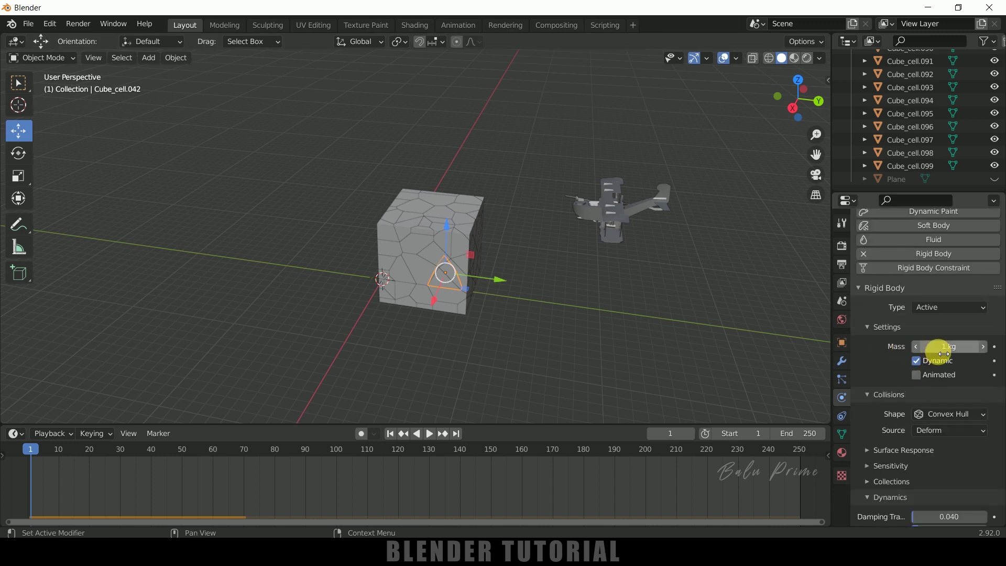
{"action": "left_click", "coordinate": [403, 261]}
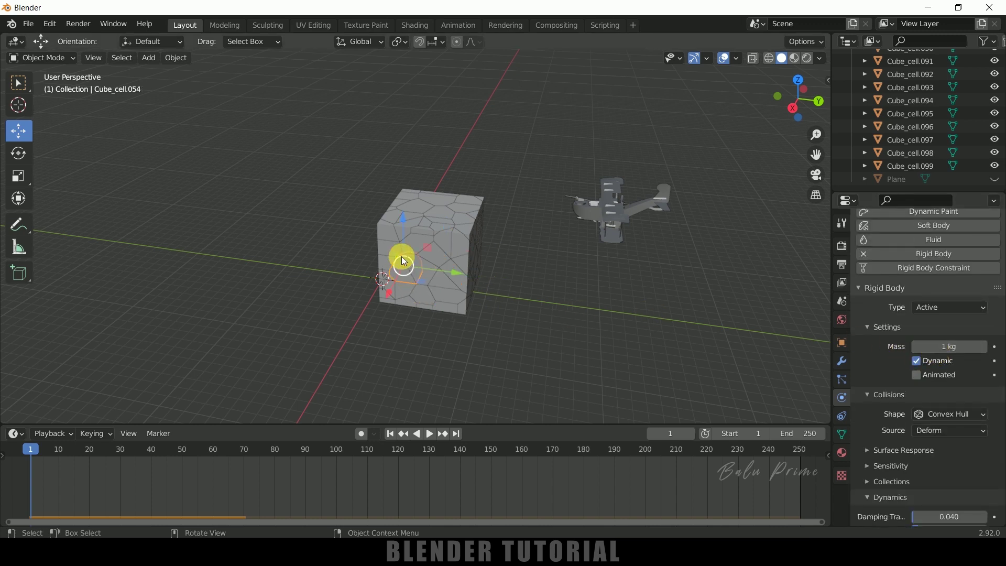
{"action": "left_click", "coordinate": [426, 235]}
{"action": "left_click", "coordinate": [455, 253]}
{"action": "left_click", "coordinate": [433, 273]}
{"action": "left_click", "coordinate": [421, 231]}
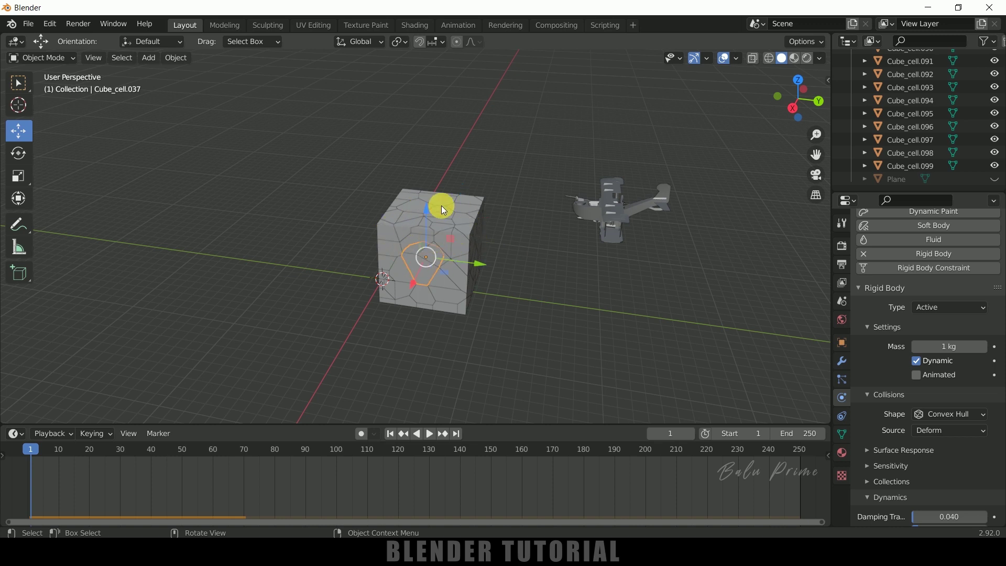
{"action": "left_click", "coordinate": [394, 244]}
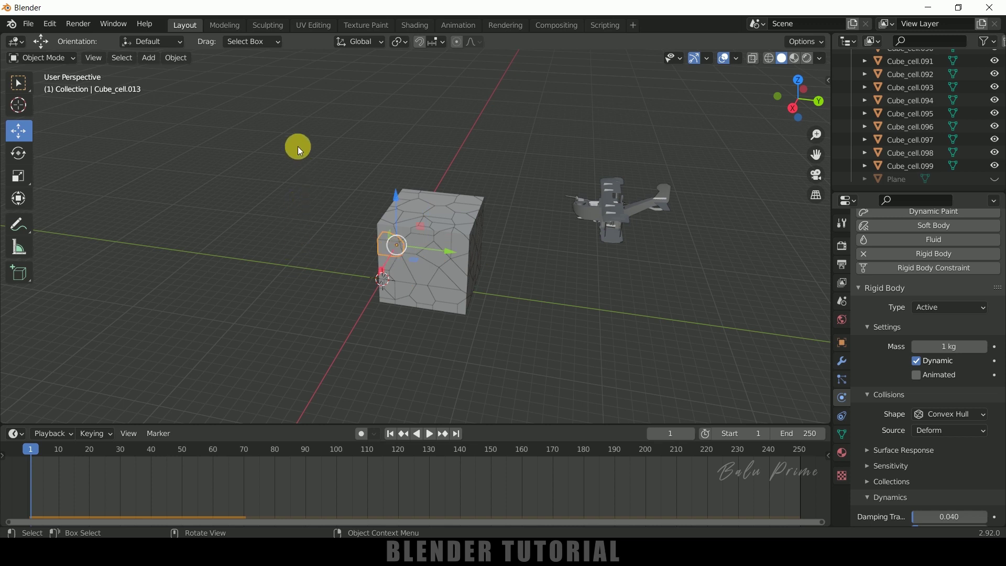
- Box-select all cells and calculate their rigid body mass as Brick (Common)
{"action": "key", "text": "b"}
{"action": "left_click_drag", "start_coordinate": [298, 147], "coordinate": [536, 376]}
{"action": "left_click", "coordinate": [179, 58]}
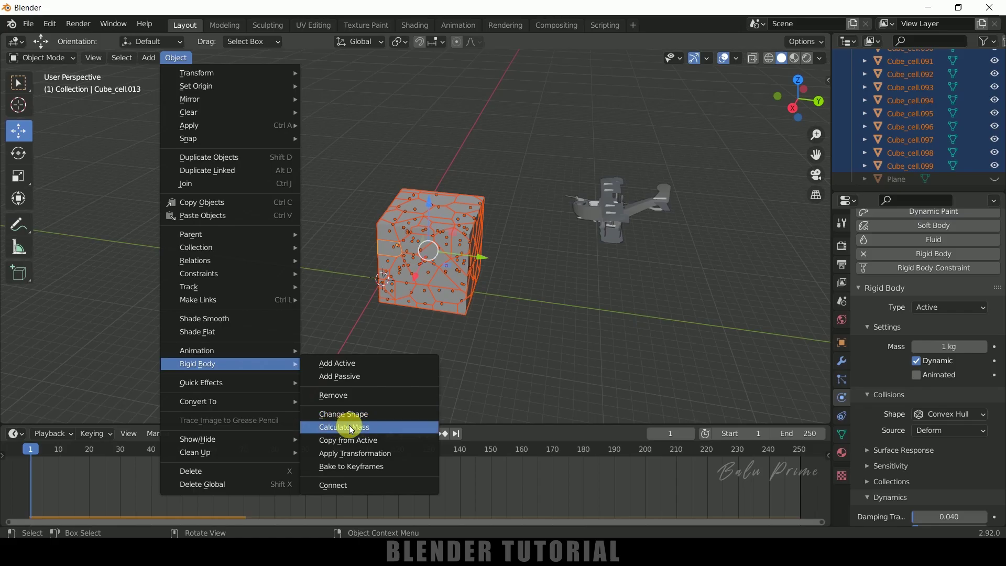
{"action": "left_click", "coordinate": [348, 428]}
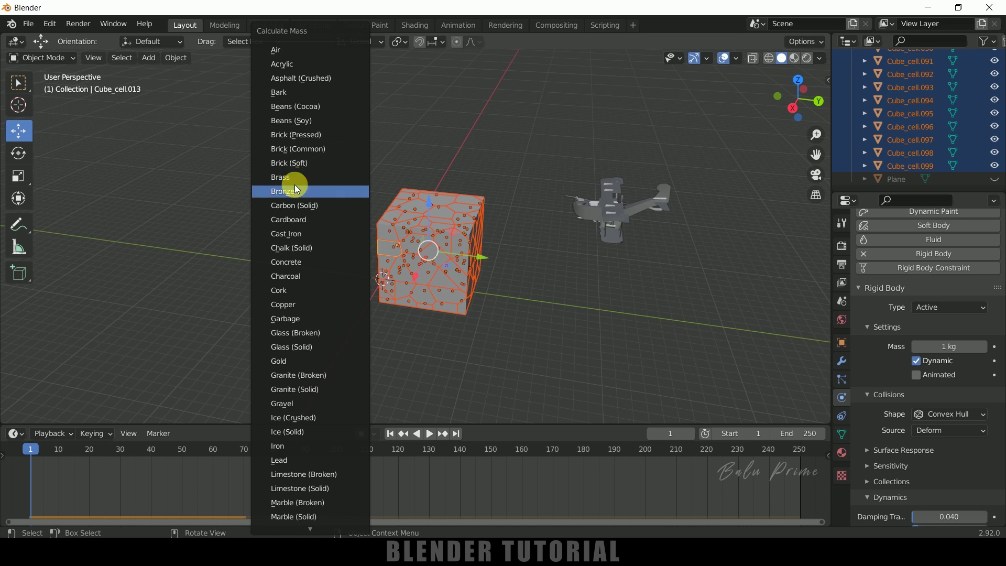
{"action": "left_click", "coordinate": [278, 149]}
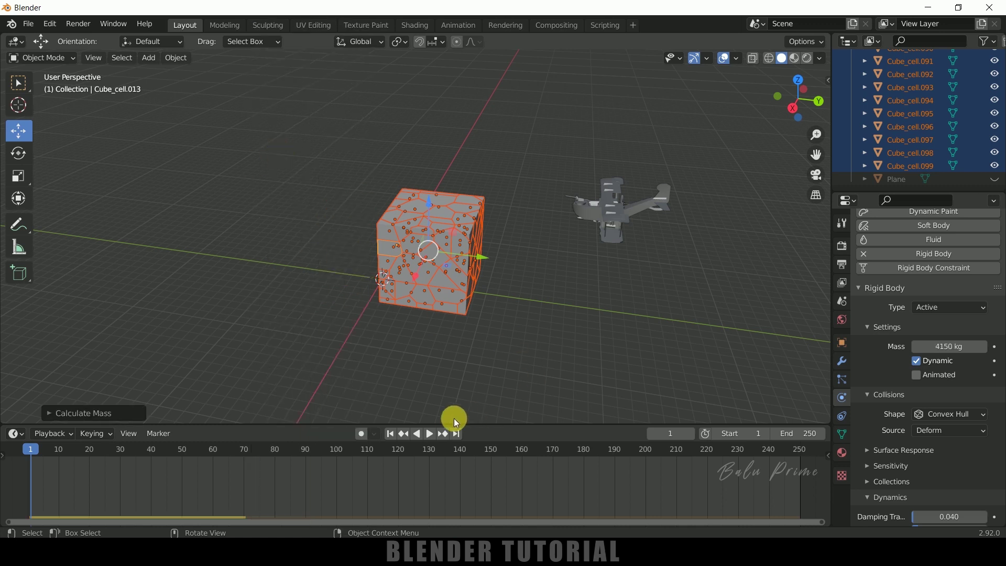
- Test-play the simulation with the brick masses, rewind to frame 1, and check one cell's mass
{"action": "left_click", "coordinate": [430, 434]}
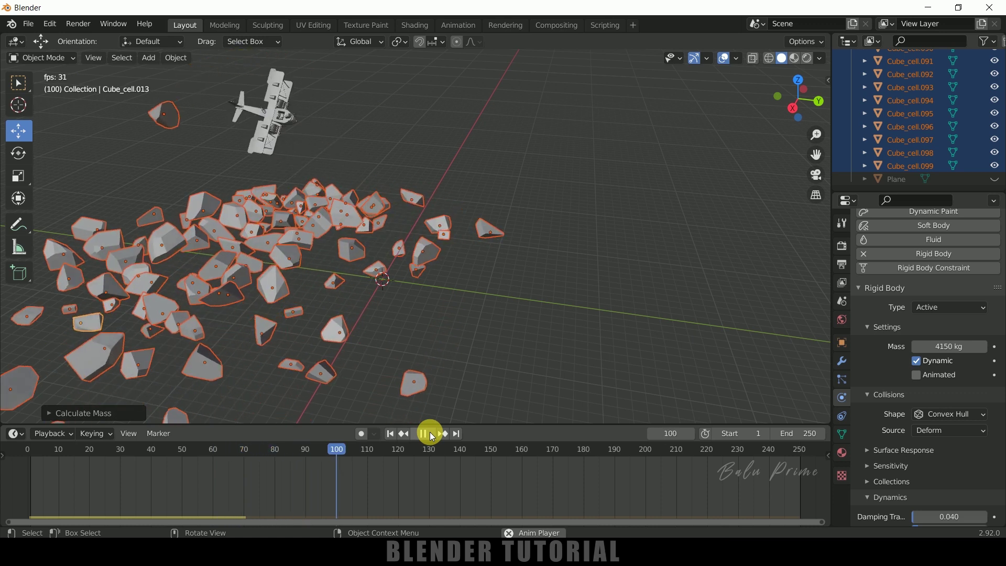
{"action": "left_click", "coordinate": [426, 434]}
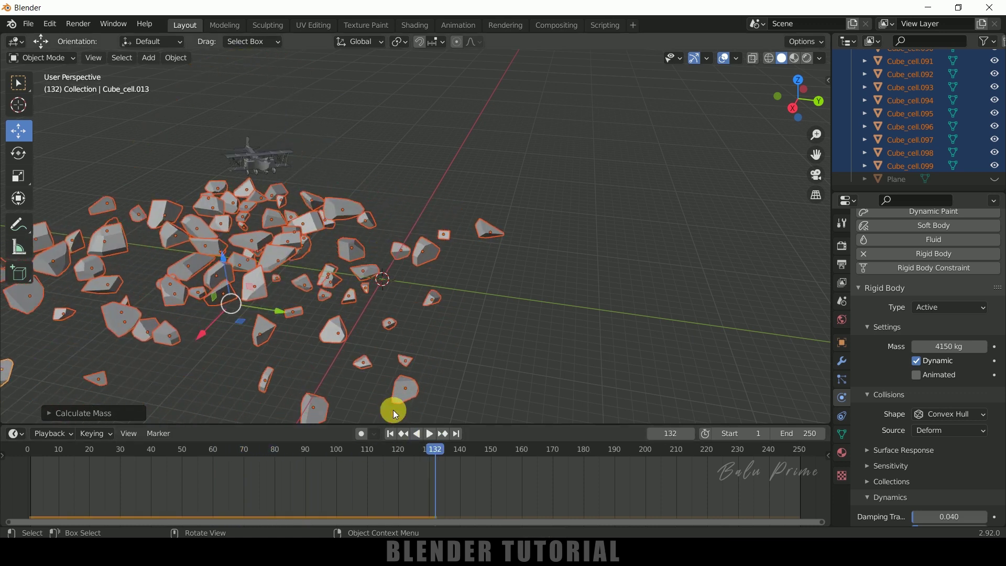
{"action": "left_click", "coordinate": [390, 434]}
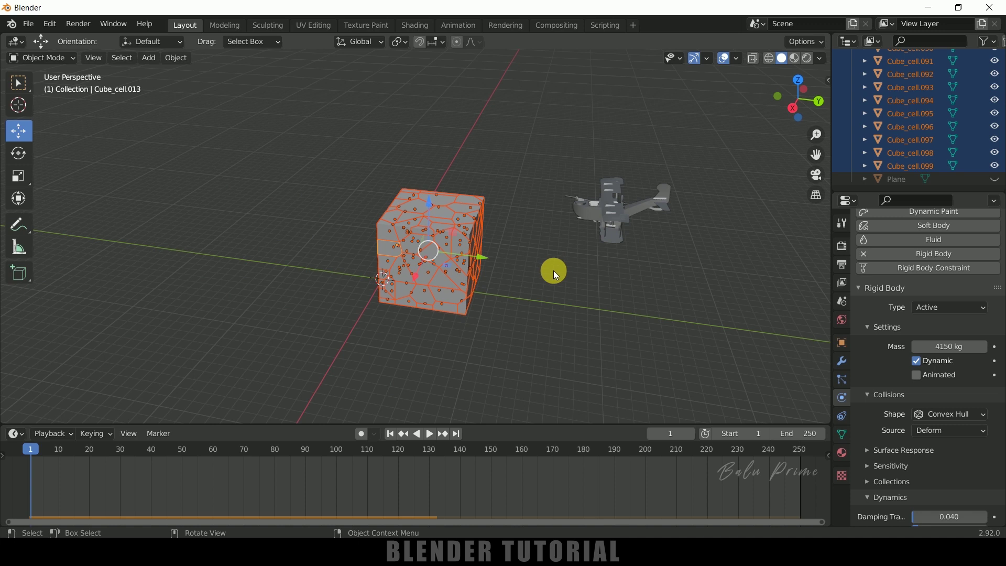
{"action": "left_click", "coordinate": [536, 276]}
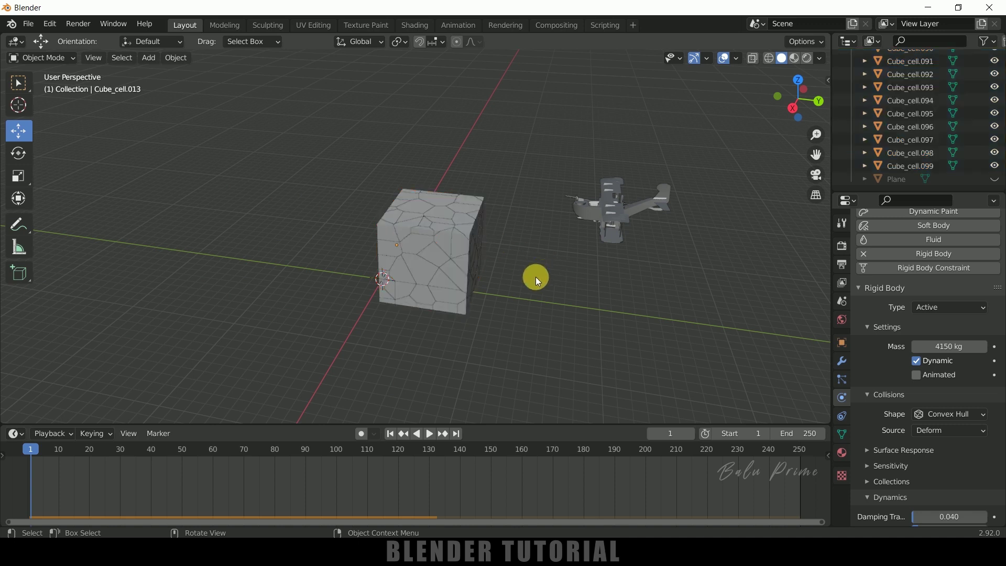
{"action": "left_click", "coordinate": [426, 274]}
{"action": "left_click_drag", "start_coordinate": [944, 351], "coordinate": [945, 354]}
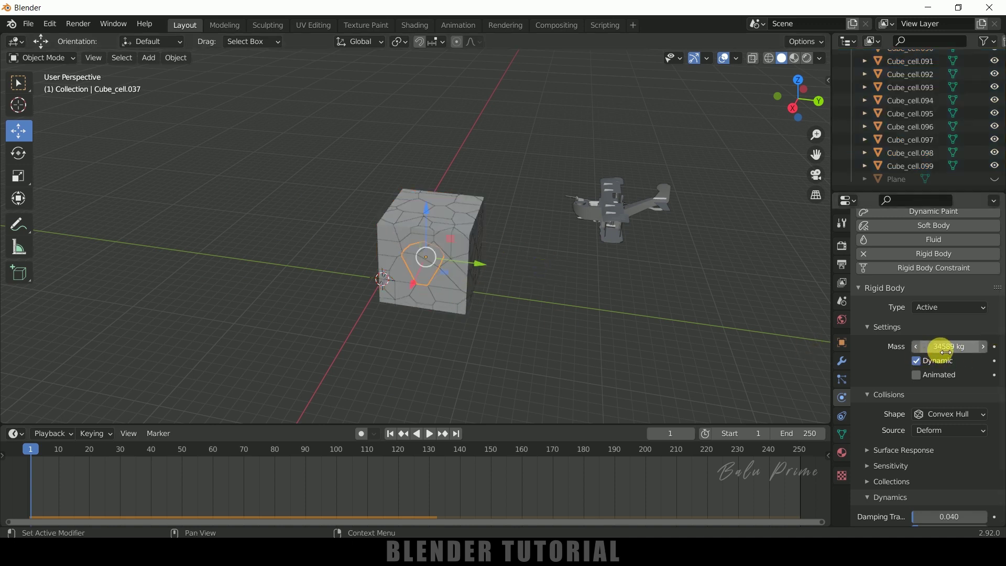
- Select the airplane and set its rigid body mass to 30000 kg
{"action": "left_click", "coordinate": [618, 212]}
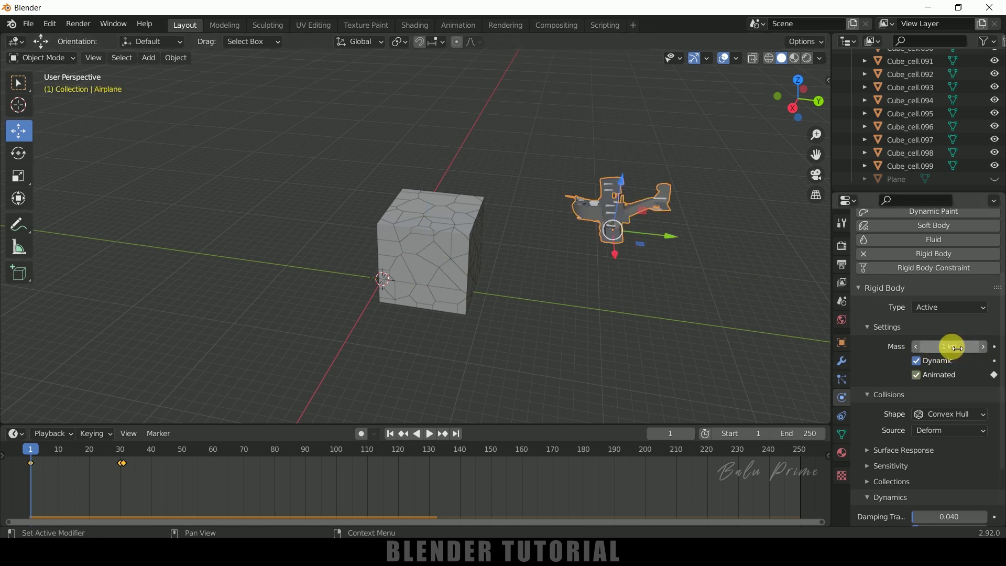
{"action": "left_click", "coordinate": [667, 294]}
{"action": "left_click", "coordinate": [620, 200]}
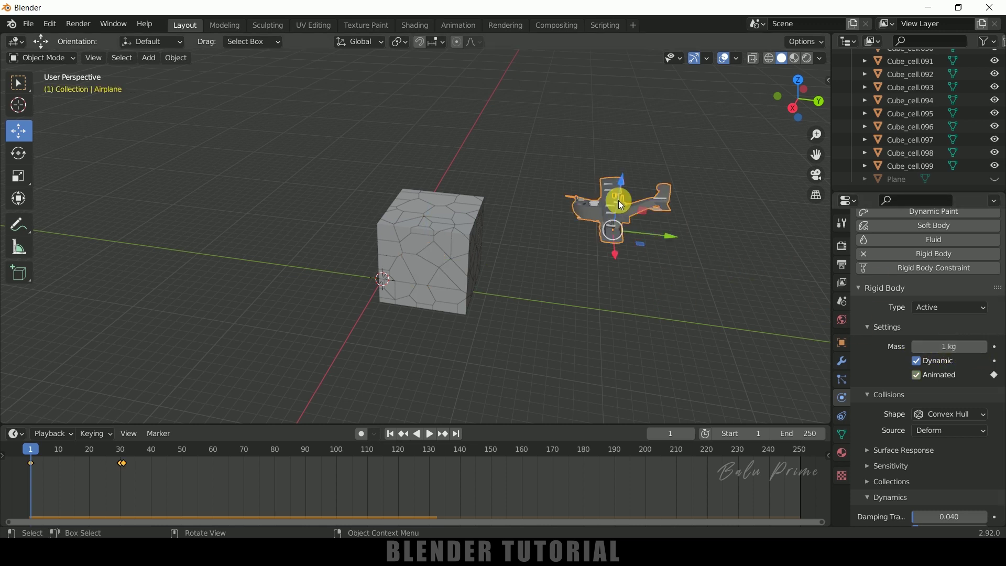
{"action": "left_click", "coordinate": [957, 349]}
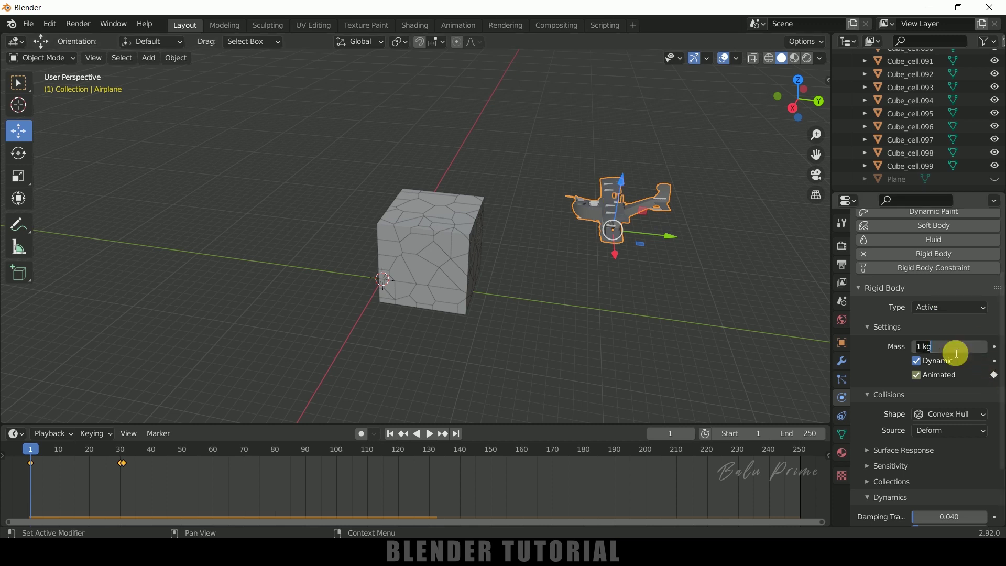
{"action": "type", "text": "30000"}
{"action": "key", "text": "Return"}
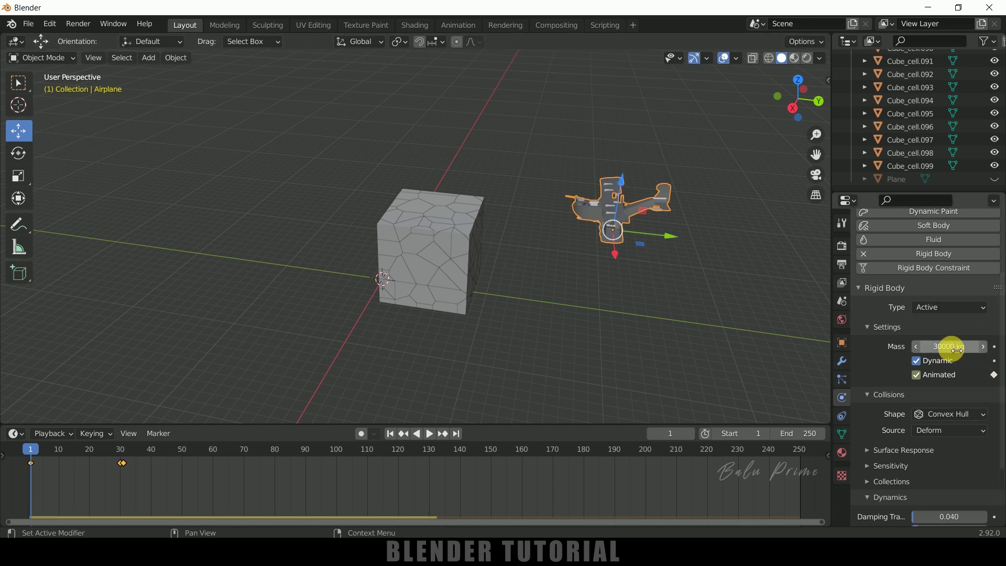
- Preview the 30000 kg airplane crash simulation, then stop and rewind to the first frame
{"action": "left_click", "coordinate": [432, 435]}
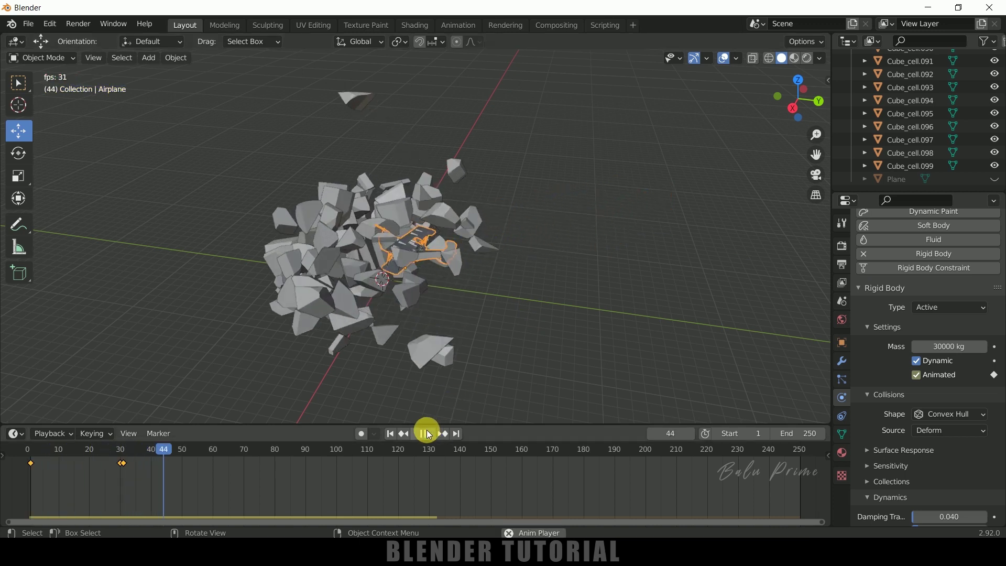
{"action": "left_click", "coordinate": [425, 434]}
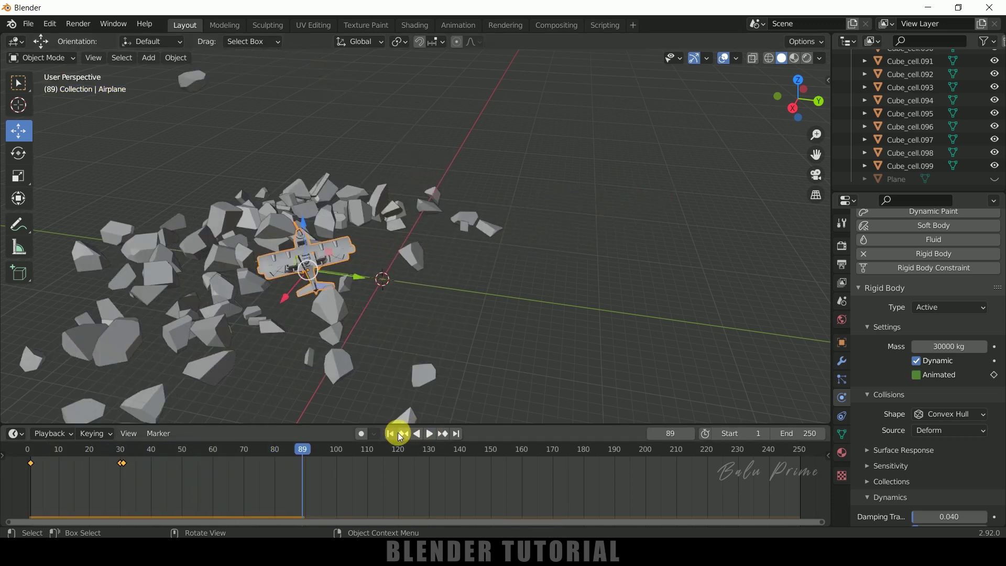
{"action": "left_click", "coordinate": [391, 434]}
- Unhide the ground Plane and replay the crash from the start so debris lands on it
{"action": "left_click", "coordinate": [994, 178]}
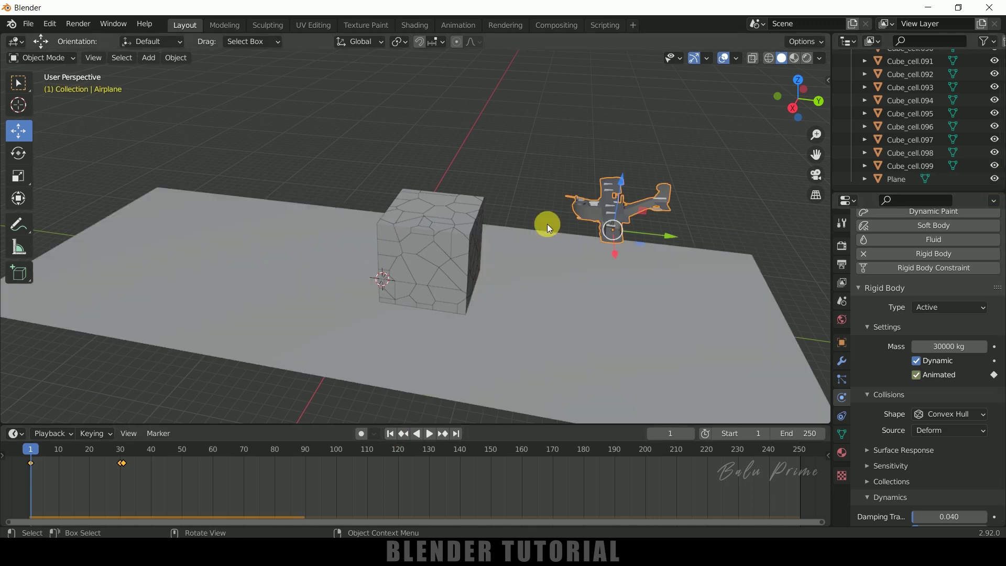
{"action": "mouse_move", "coordinate": [517, 307]}
{"action": "middle_mouse_down"}
{"action": "mouse_move", "coordinate": [538, 290]}
{"action": "mouse_move", "coordinate": [528, 298]}
{"action": "middle_mouse_up"}
{"action": "left_click", "coordinate": [429, 434]}
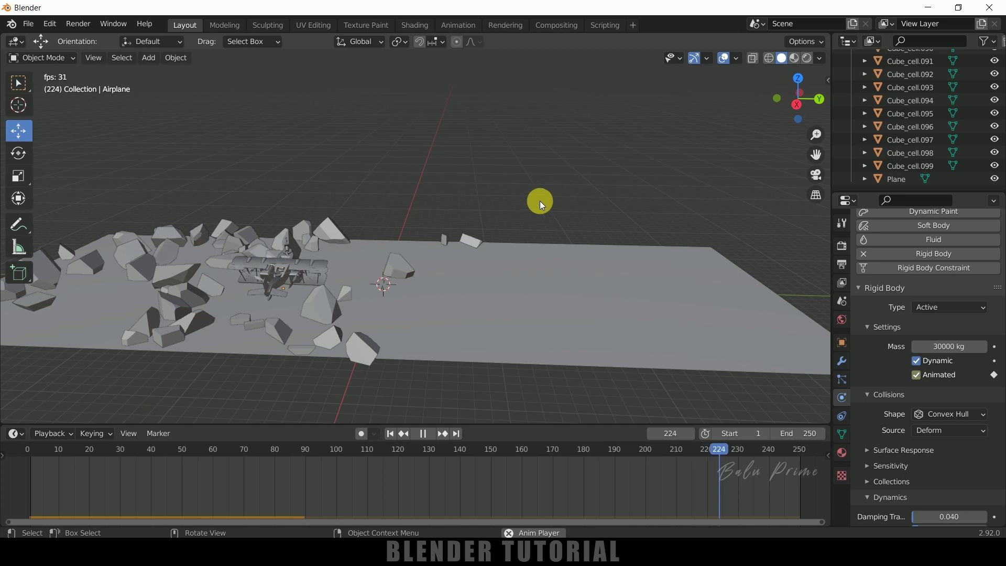
{"action": "left_click", "coordinate": [389, 434]}
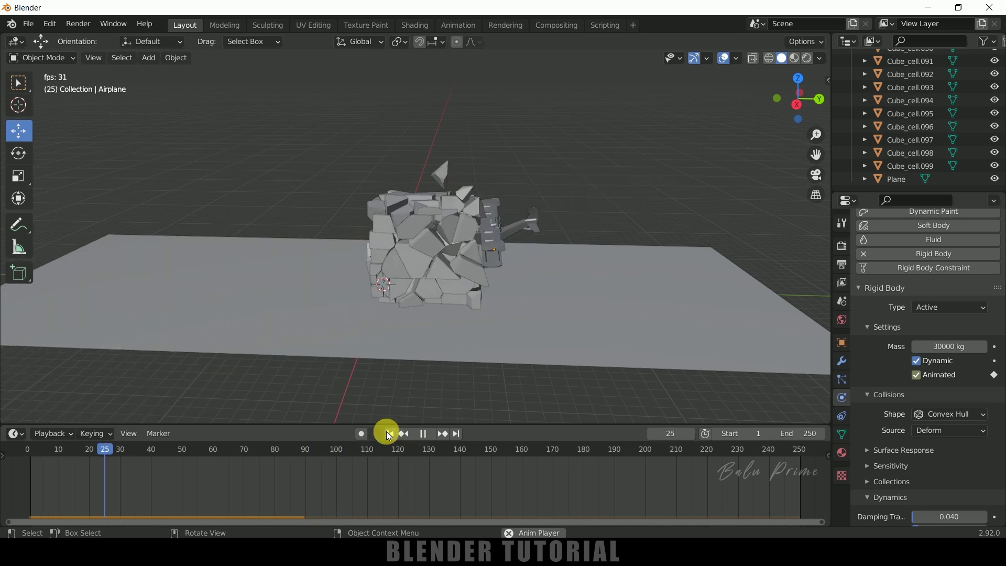